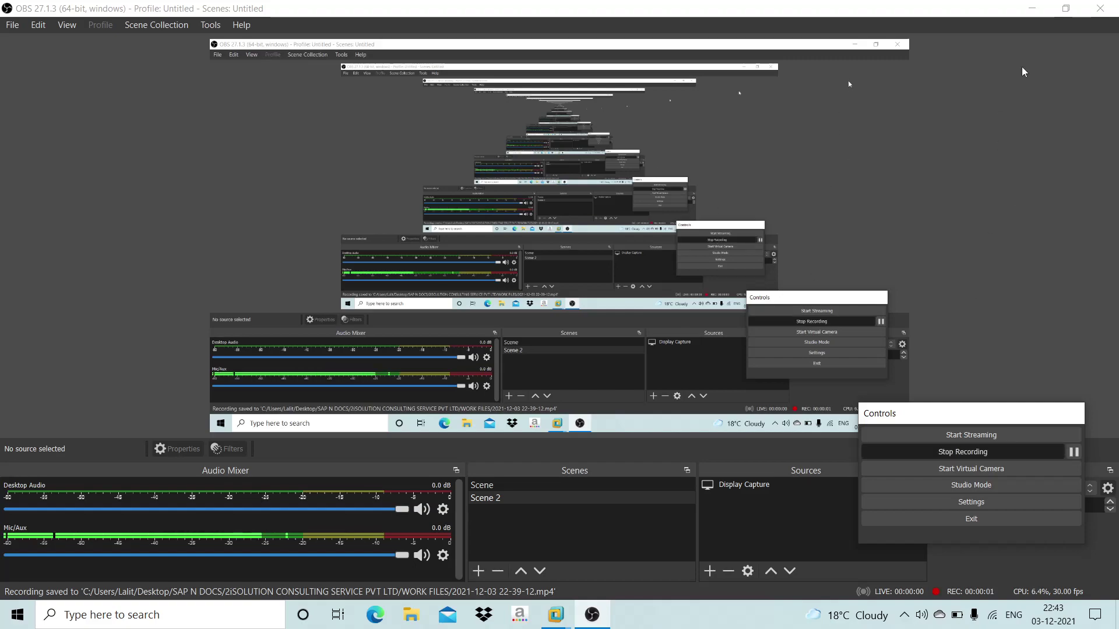
- Minimize the recording window and refresh the desktop
click(1031, 8)
right_click(358, 60)
click(389, 101)
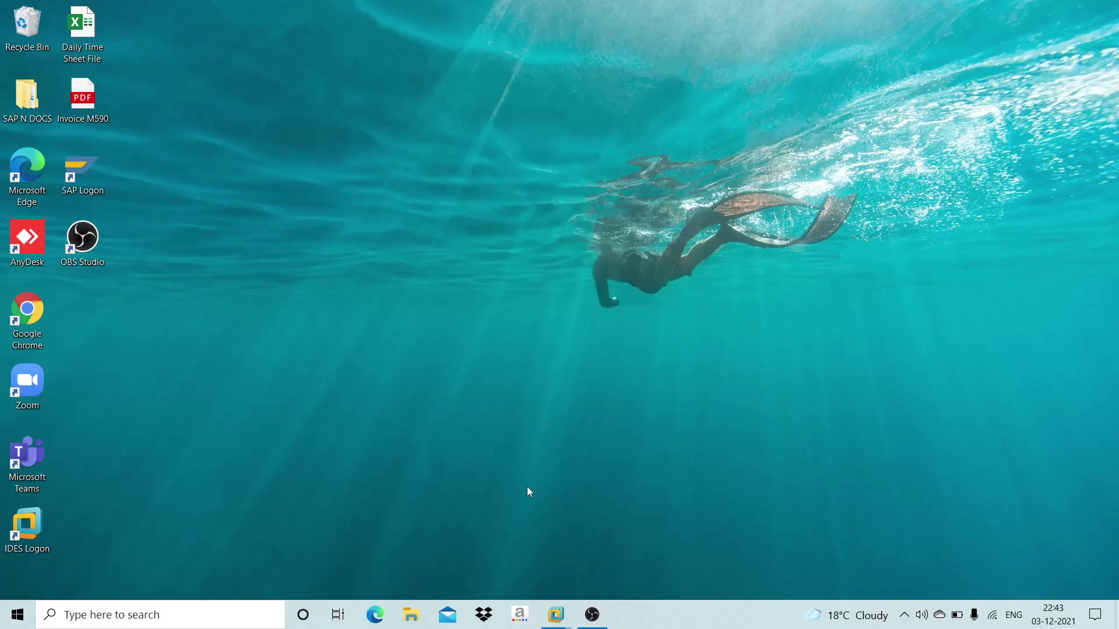
- Bring SAP Easy Access to the front and log off with /nex
mouse_move(556, 614)
click(582, 552)
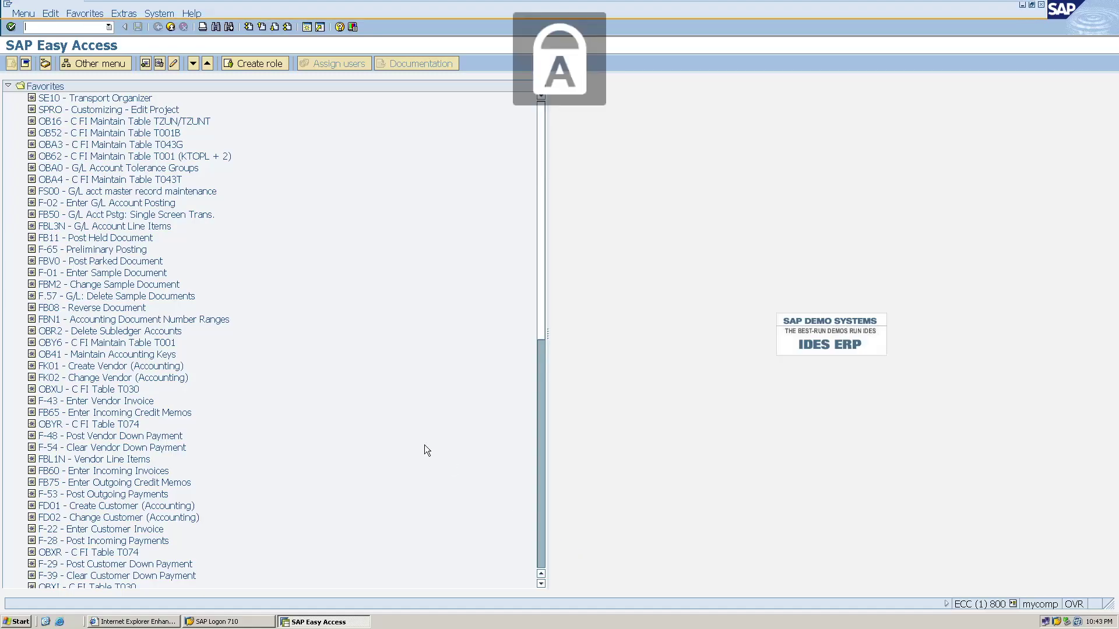
text(/nex)
key(Return)
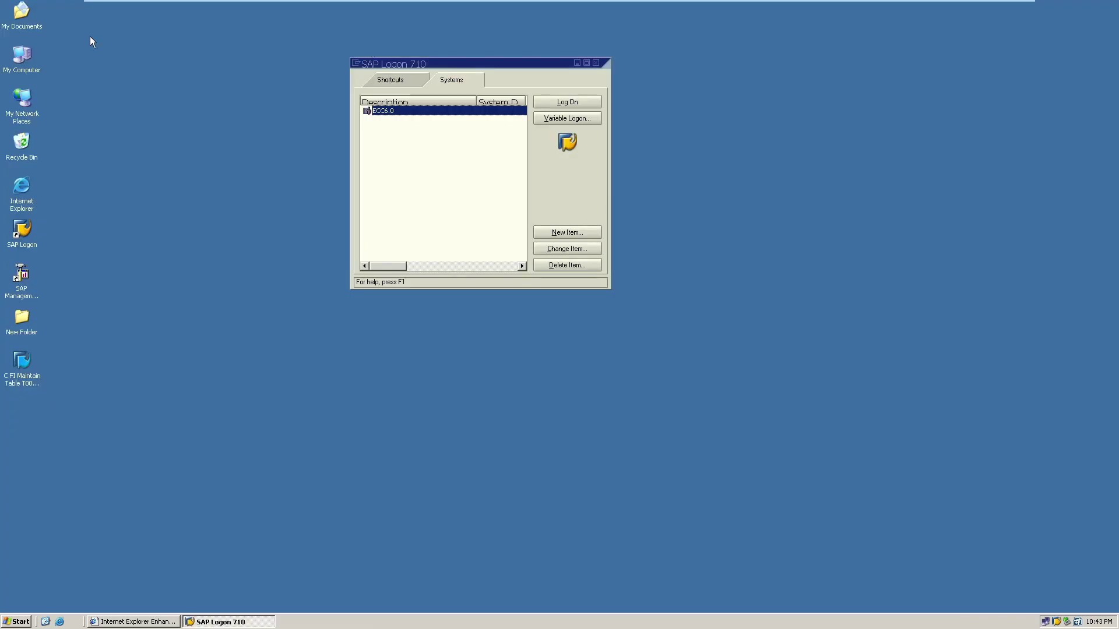
- Log on to the ECC6.0 system with the user name and password
double_click(370, 110)
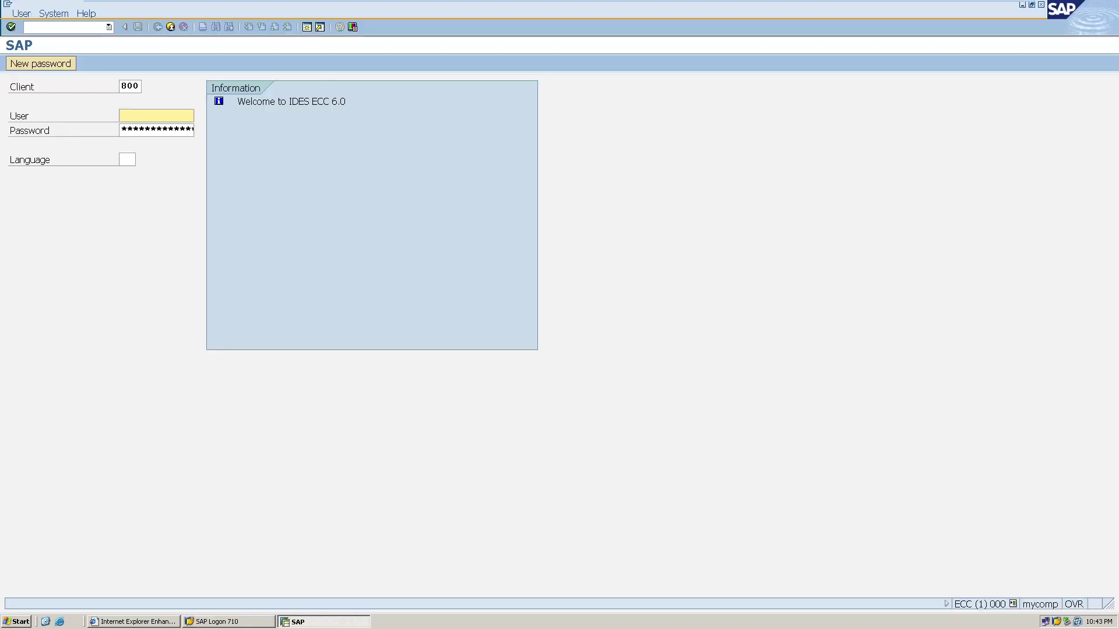
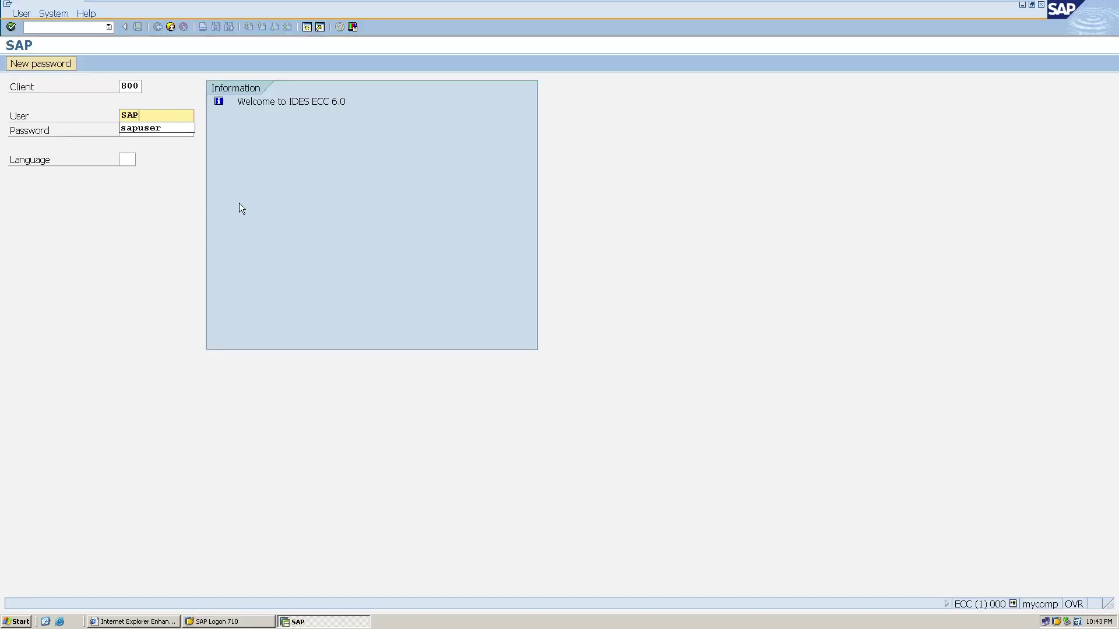
key(Tab)
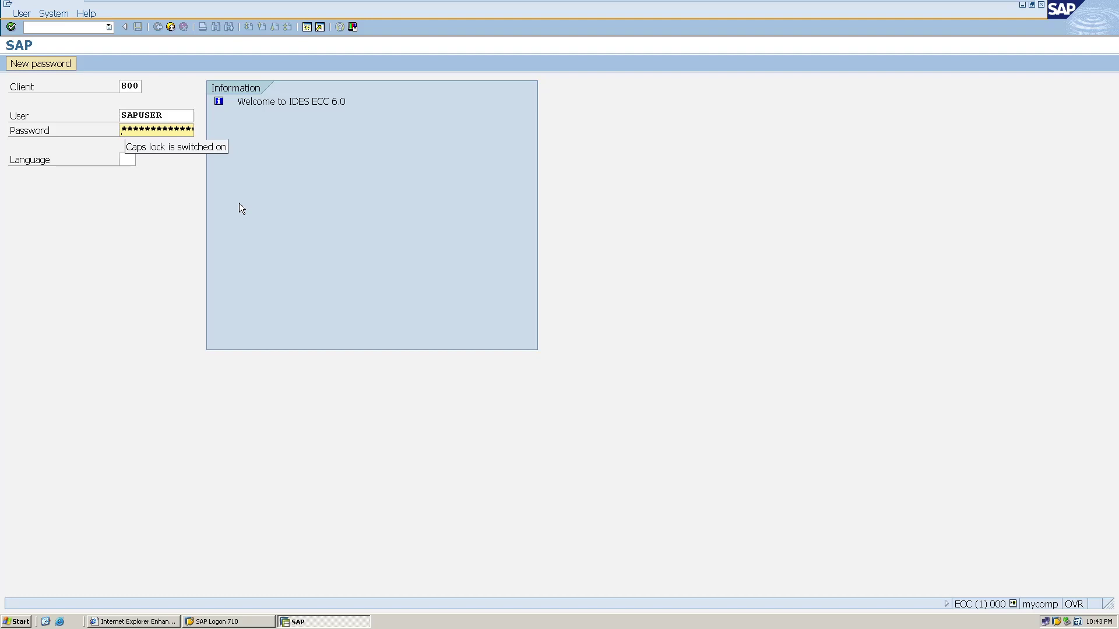
key(Right)
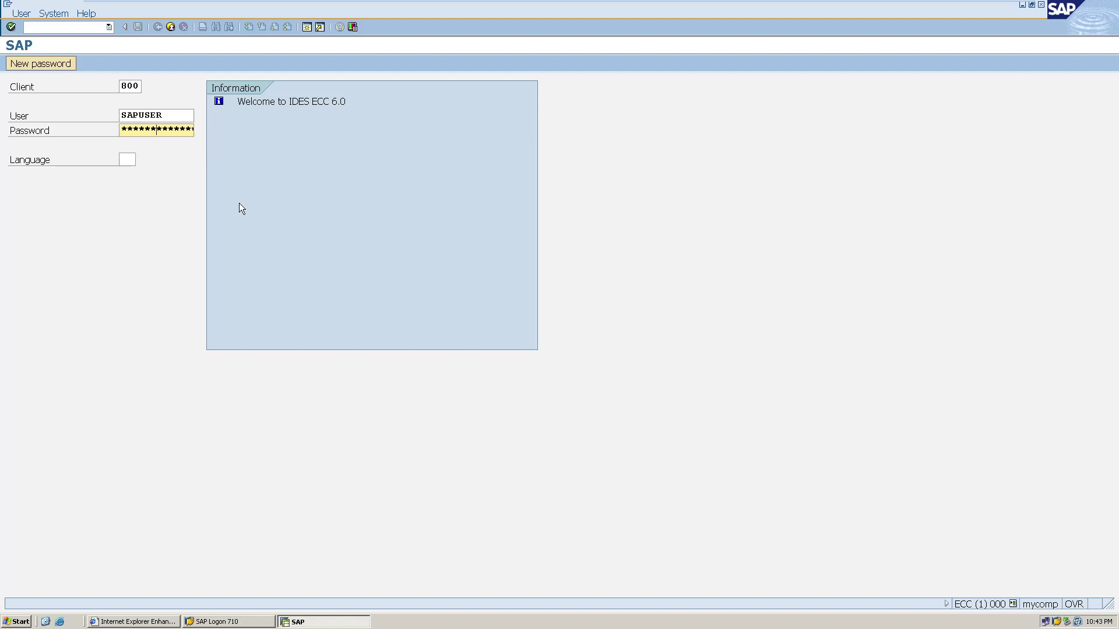
key(Return)
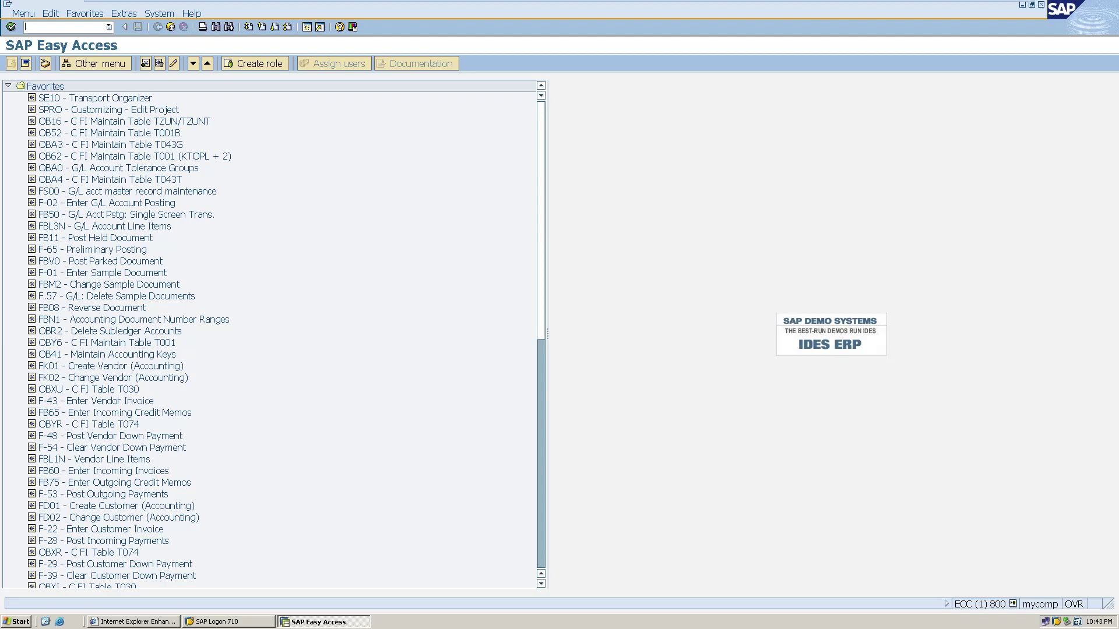
- Start transaction FBL1N for vendor line item display
text(FBL1N)
key(Return)
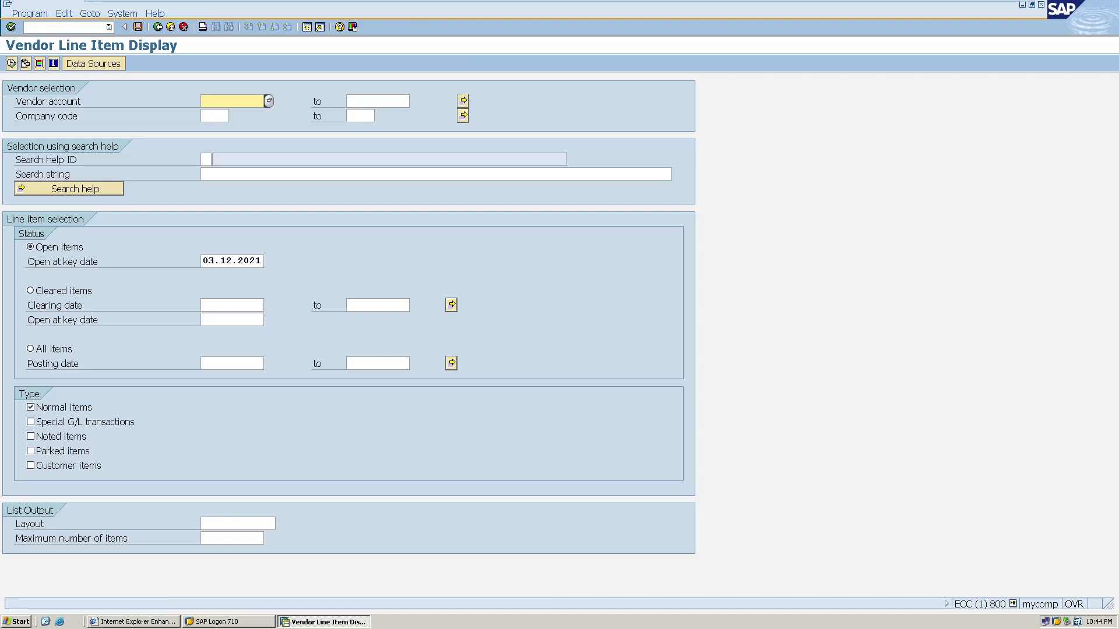
- Enter SS41 as the company code from the field history
click(217, 116)
text(SS)
key(Down)
key(Return)
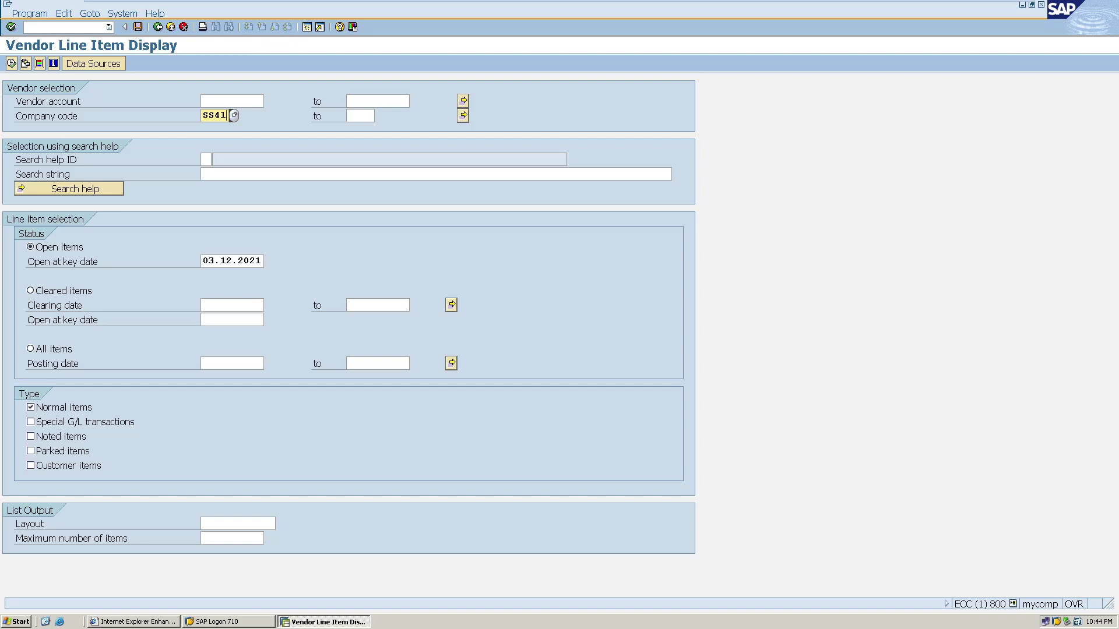
- Find the vendor account by name search and list its open line items
click(232, 101)
click(268, 102)
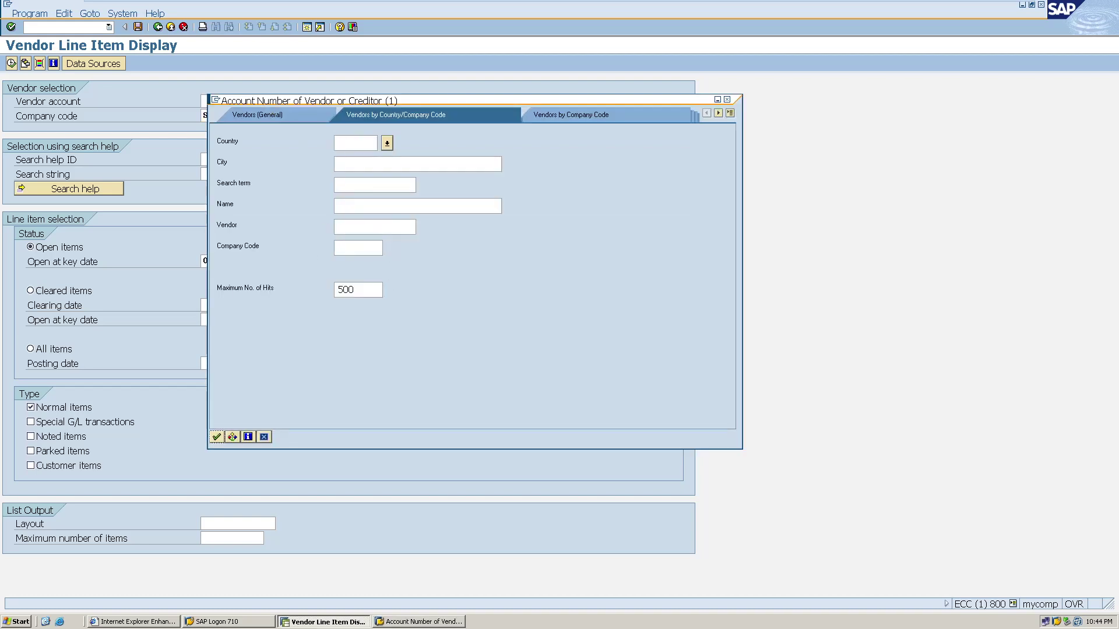
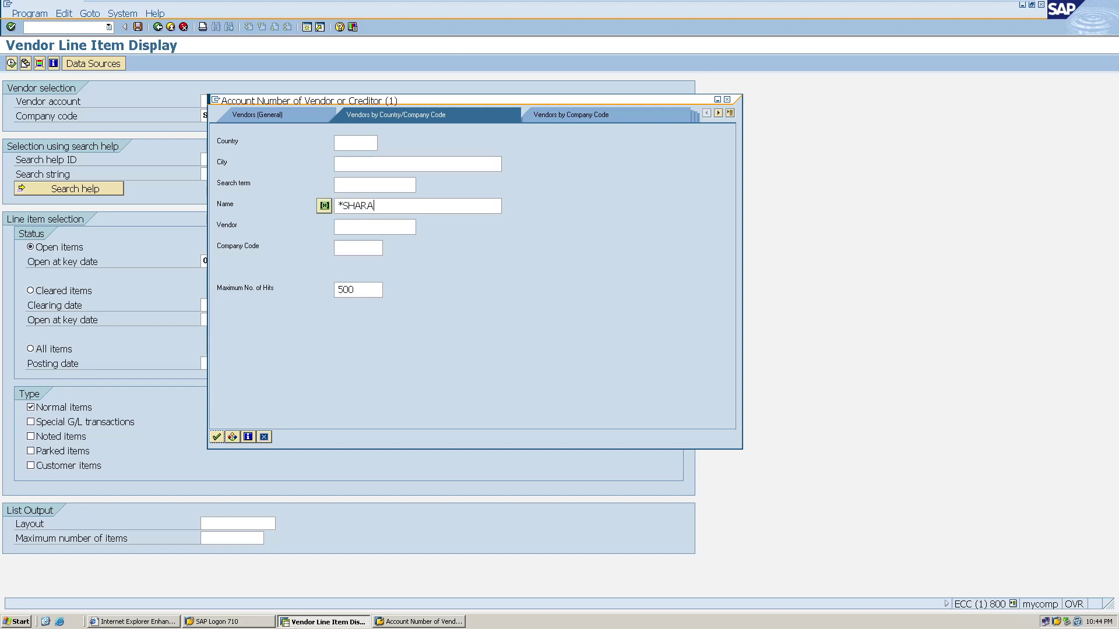
key(Return)
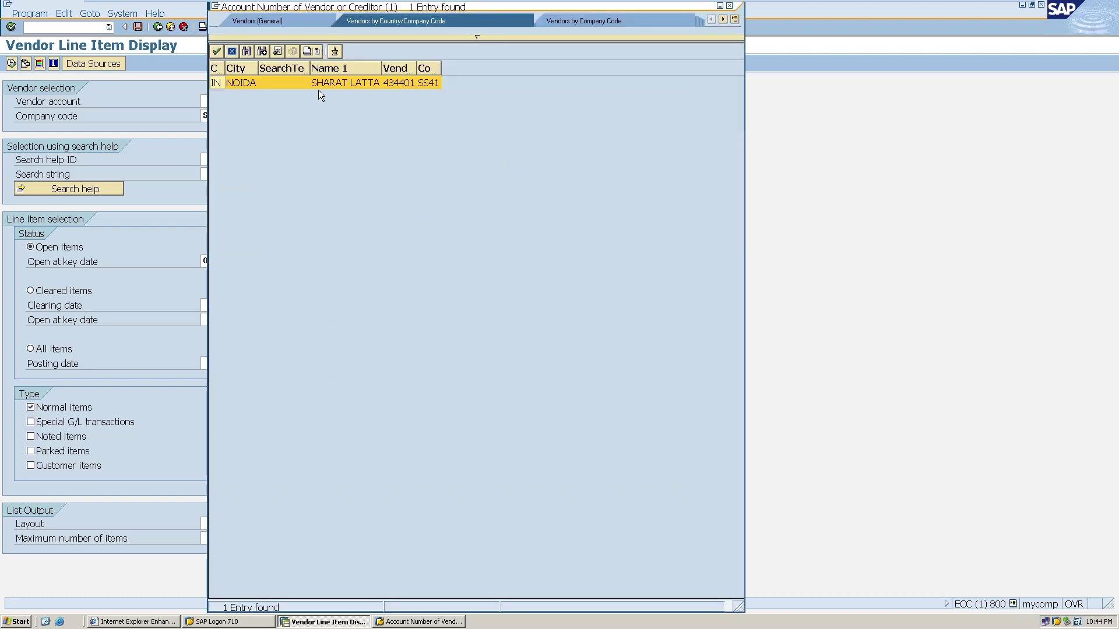
double_click(299, 82)
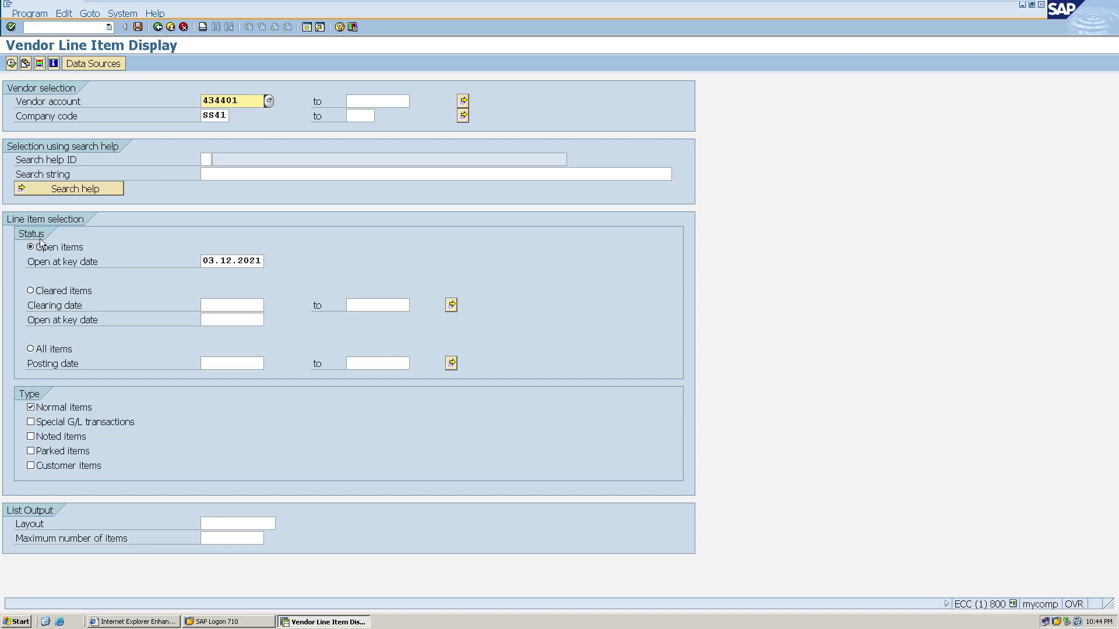
click(11, 64)
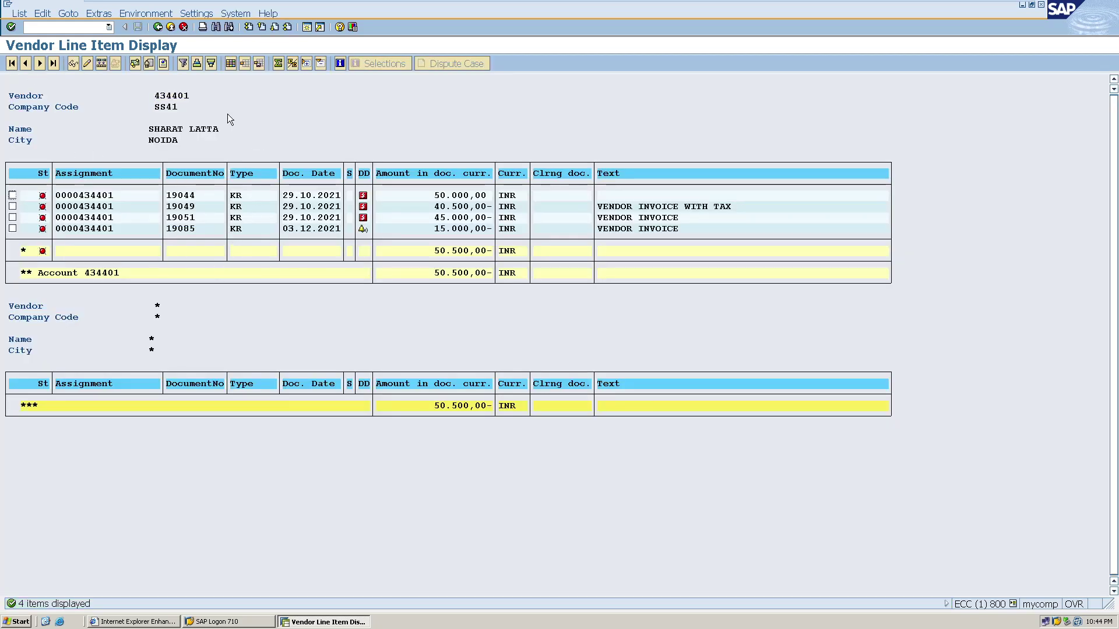
- Re-run the open items list and open line item of document 19085
click(158, 27)
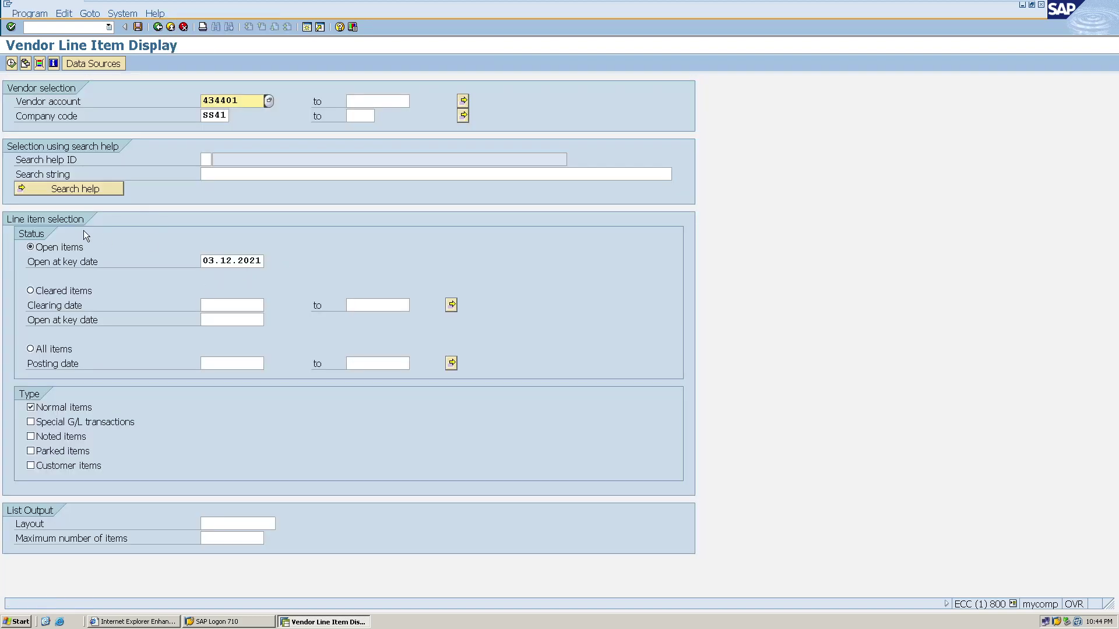
click(11, 64)
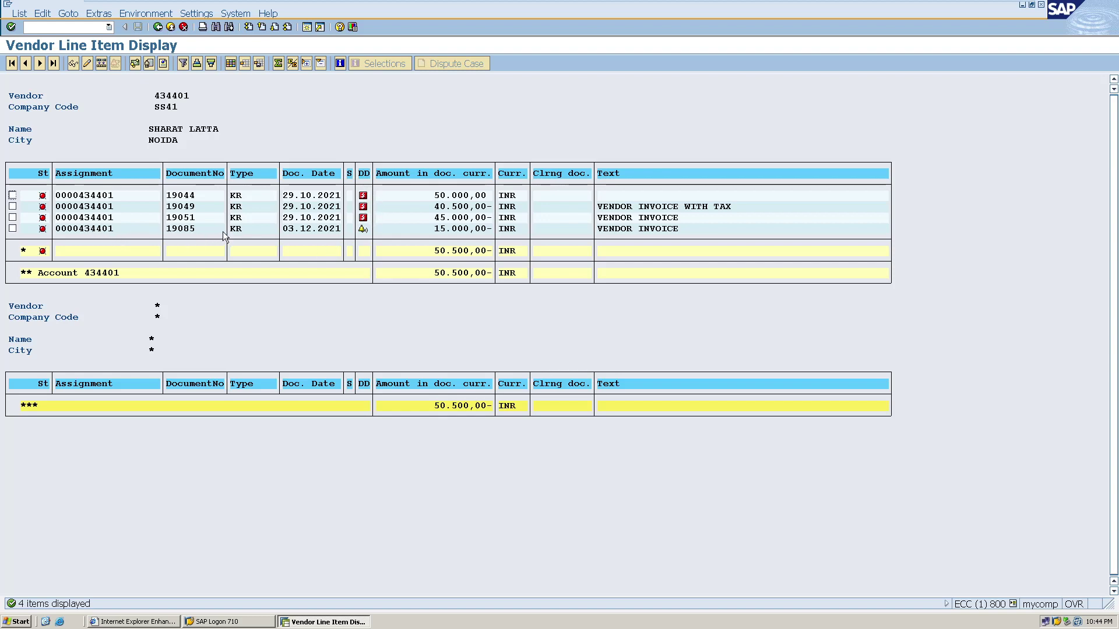
double_click(438, 235)
- View document 19085's line item, then return to the FBL1N selection screen
double_click(437, 229)
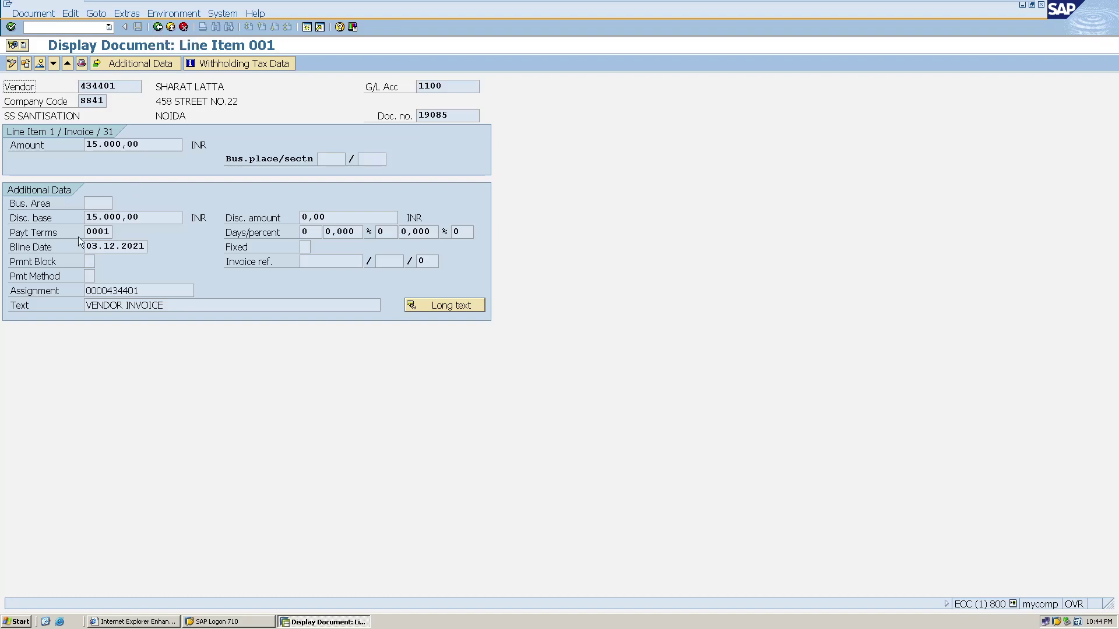
click(26, 27)
text(/)
click(157, 27)
click(157, 27)
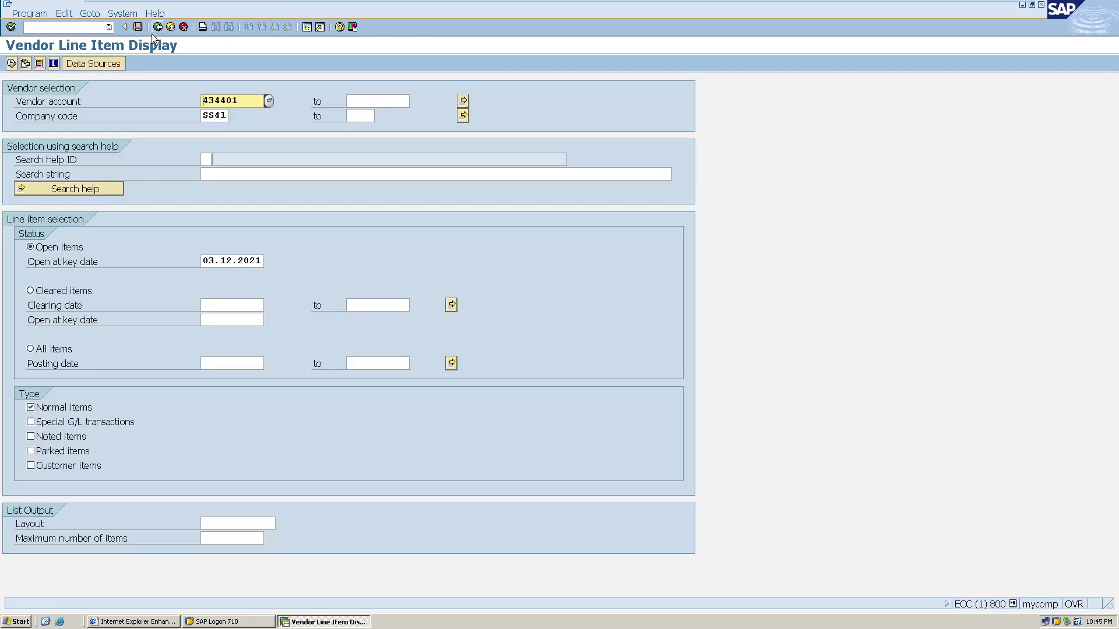
- Leave FBL1N and start transaction F-53 to post an outgoing payment
click(157, 27)
text(/NF)
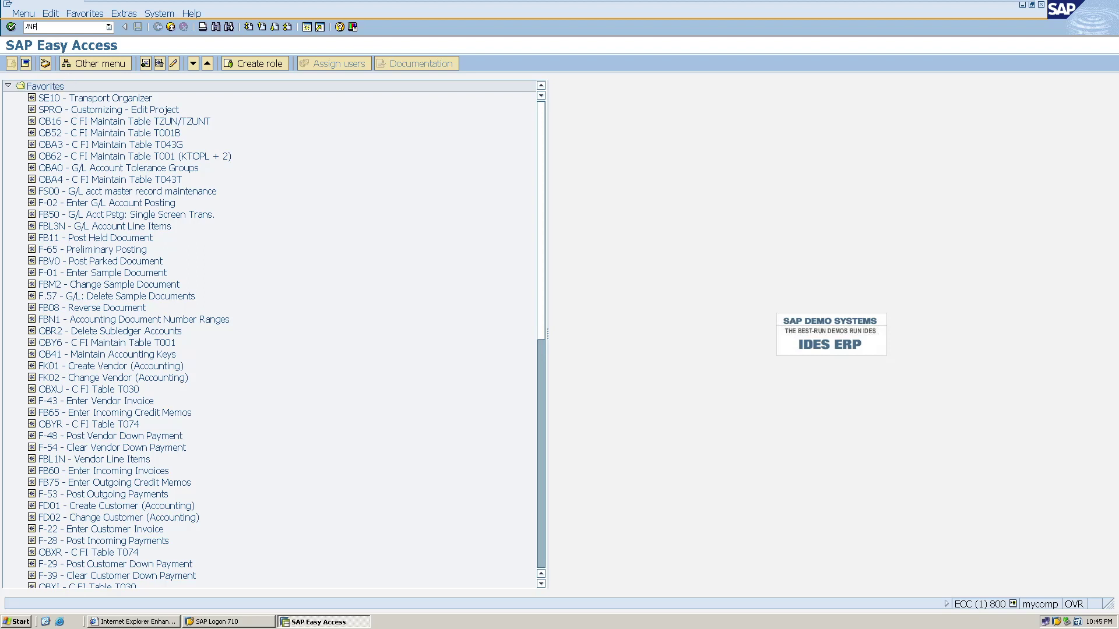
text(53)
key(Return)
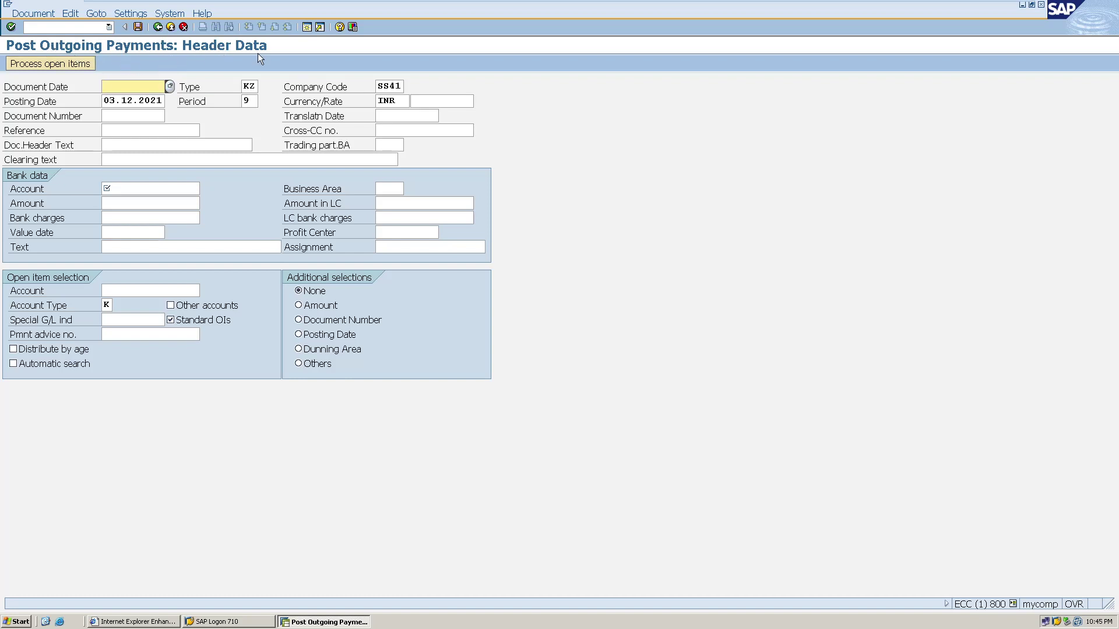
- Set document date 03.12.2021 and header text PAYMENT TO VENDOR
key(F4)
key(Return)
click(146, 144)
text(PA)
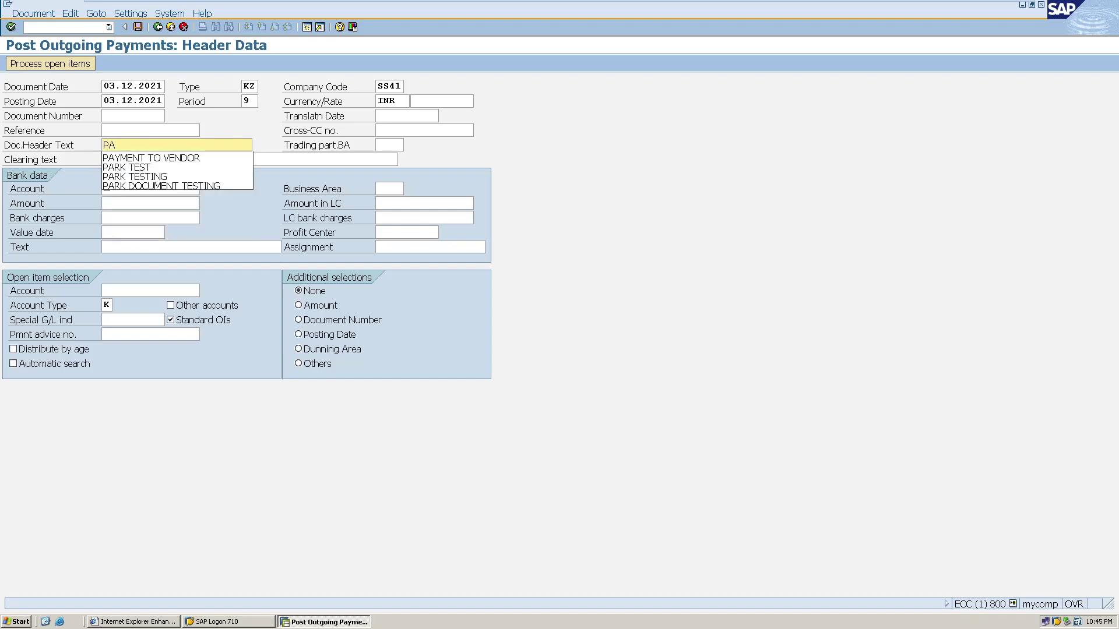
key(Down)
key(Return)
- Copy PAYMENT TO VENDOR into the clearing text field
key(shift+Left)
key(shift+Left)
key(shift+Left)
key(shift+Left)
key(shift+Left)
key(shift+Left)
key(shift+Left)
key(shift+Left)
key(shift+Left)
key(shift+Left)
key(shift+Left)
key(shift+Left)
key(shift+Left)
key(shift+Left)
key(shift+Left)
key(shift+Left)
key(shift+Left)
key(ctrl+c)
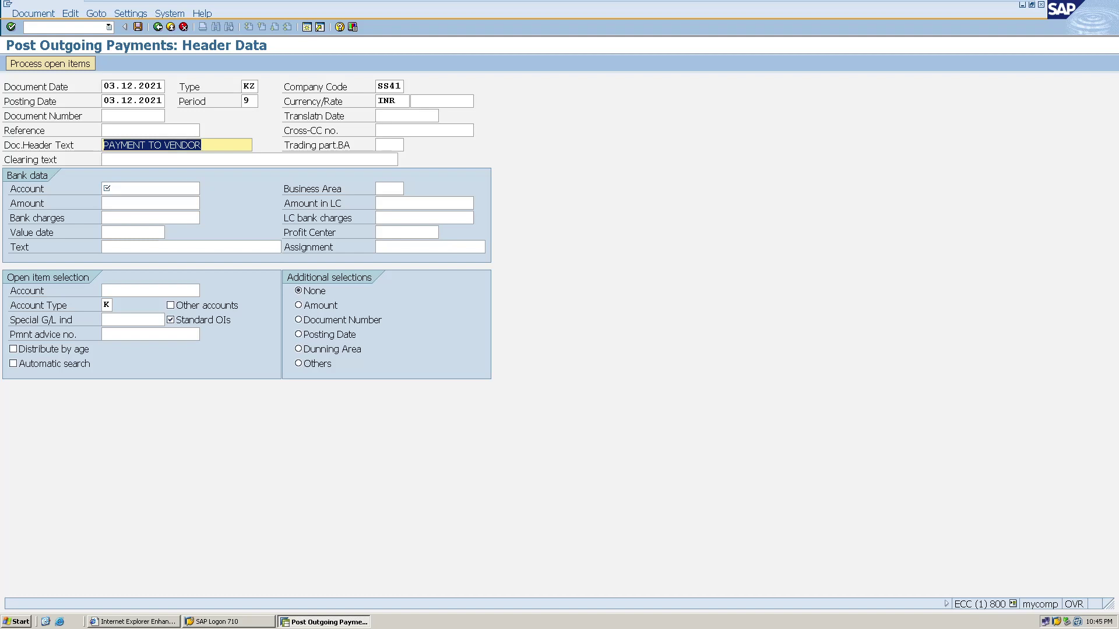
click(105, 159)
key(ctrl+v)
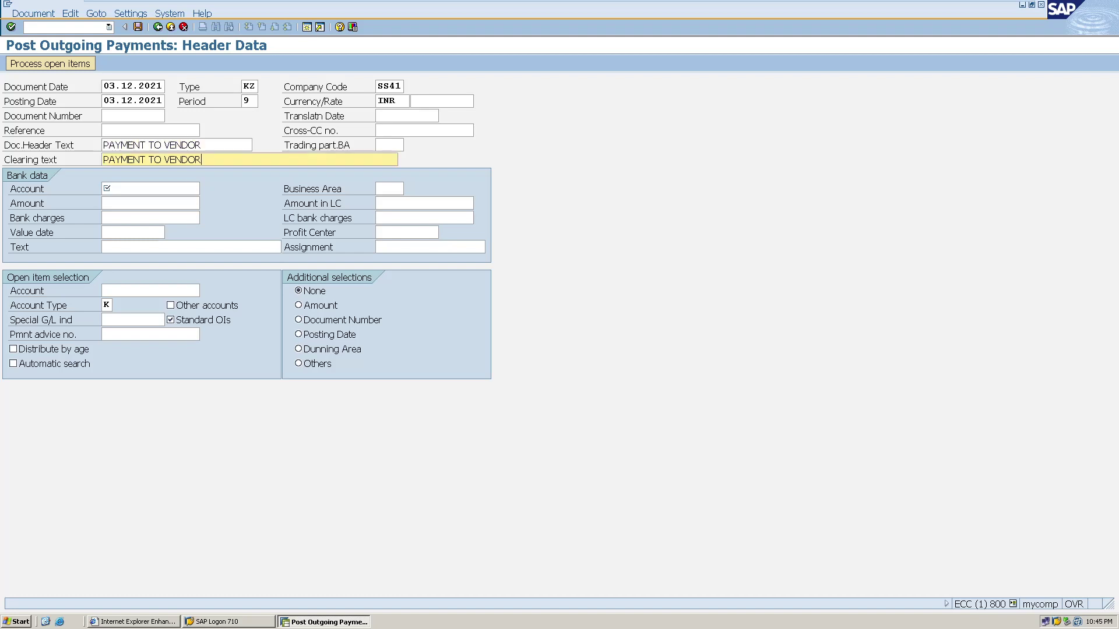
click(151, 188)
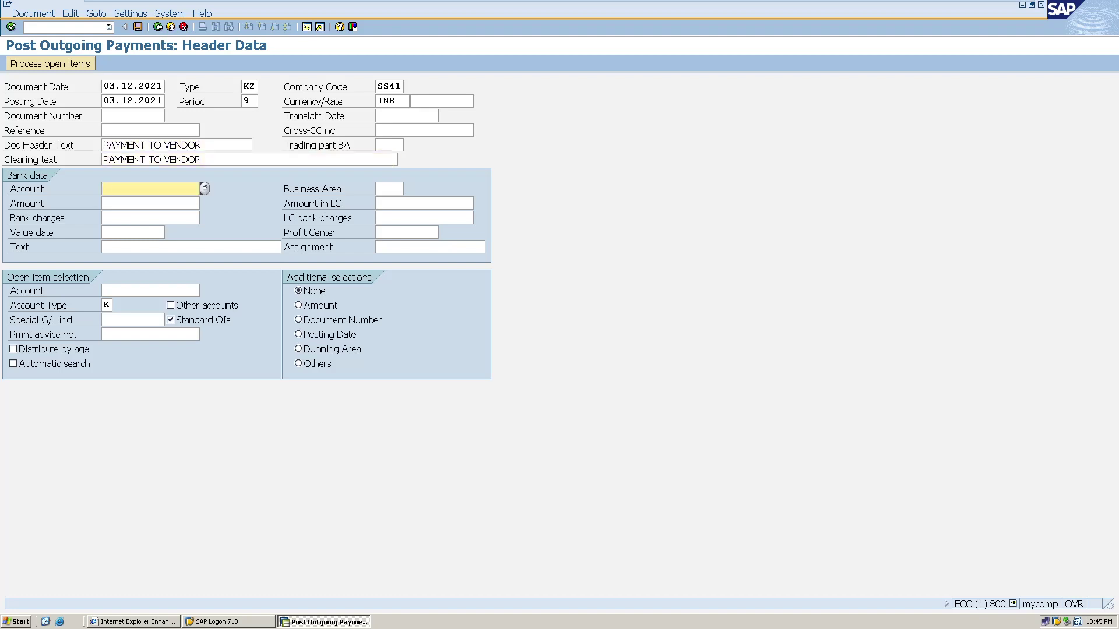
- Enter bank account 2020 and payment amount 15000
text(2020)
click(150, 202)
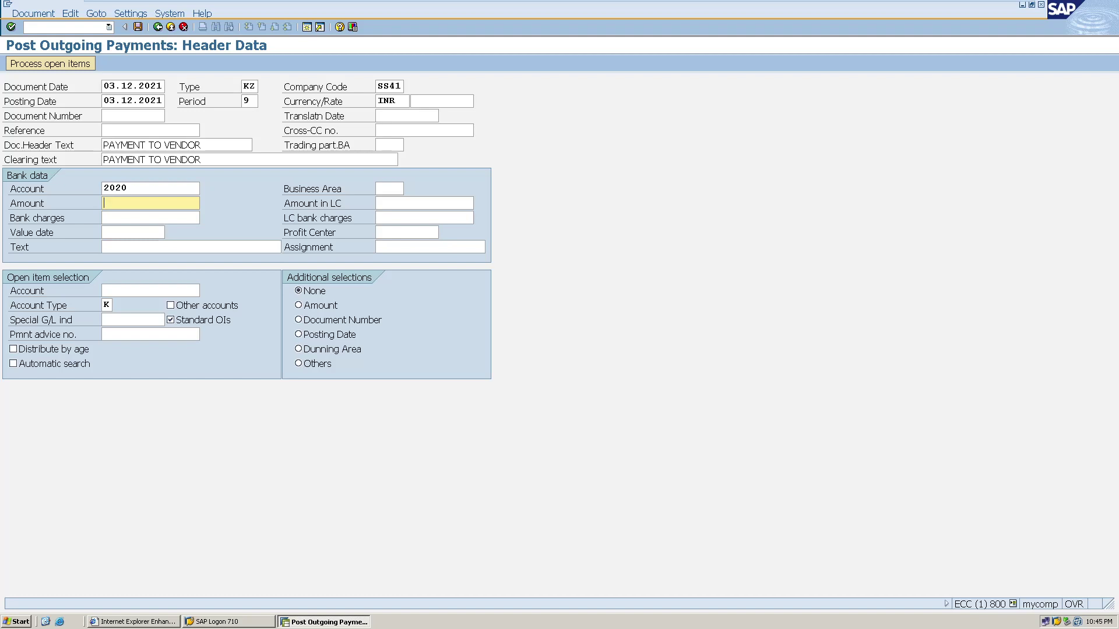
click(127, 188)
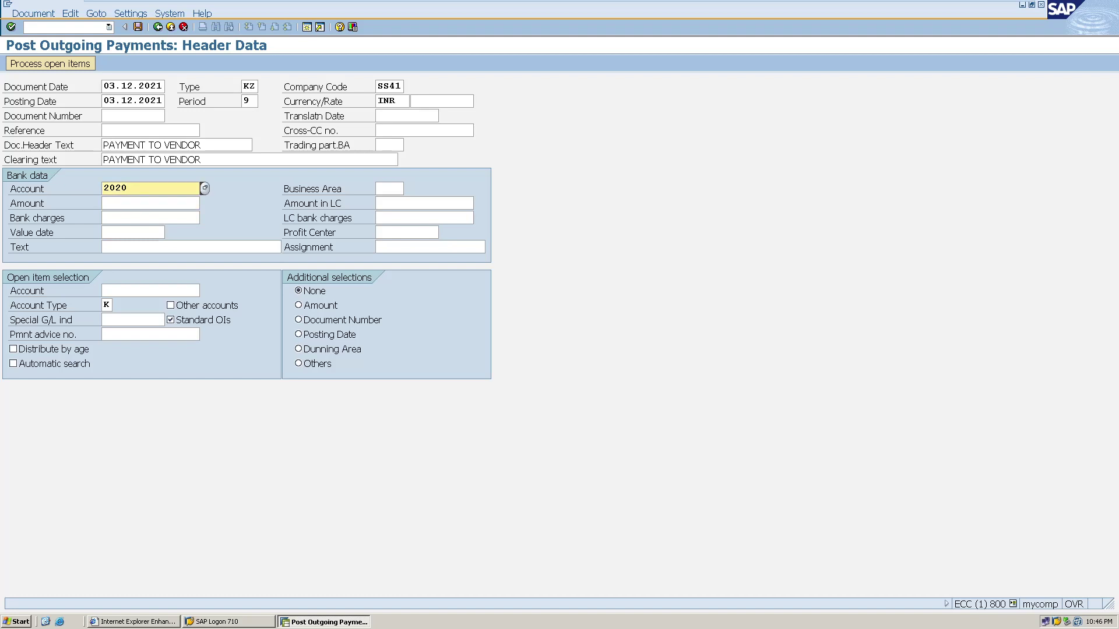
click(151, 203)
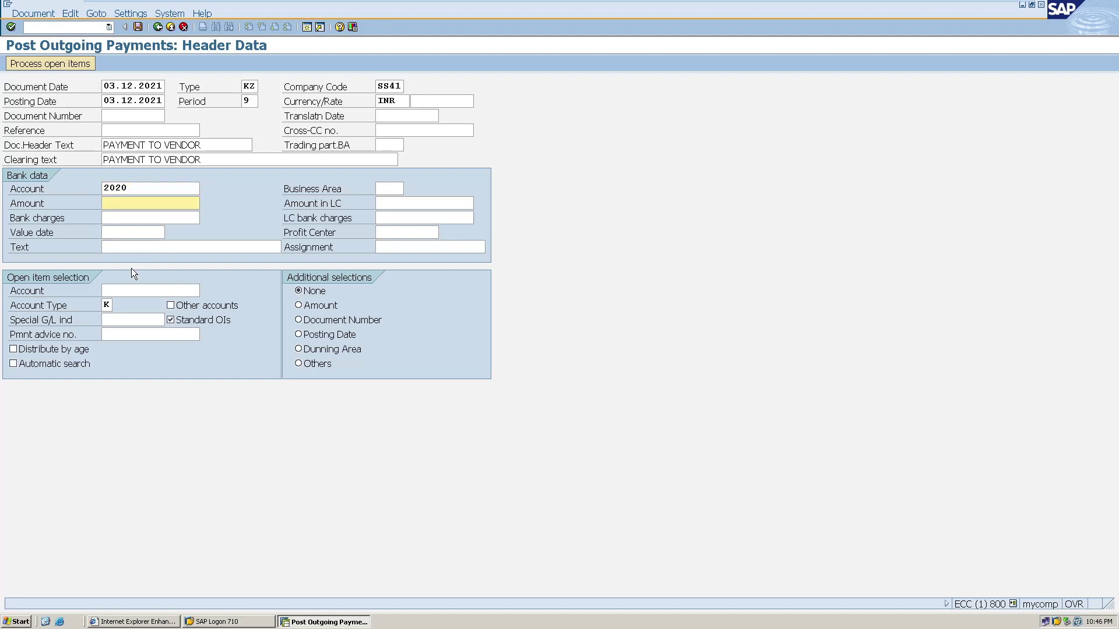
text(15)
key(Down)
key(Return)
- Set value date 03.12.2021 and text PAYMENT TO VENDOR, then search the open-item vendor account
key(Down)
key(Down)
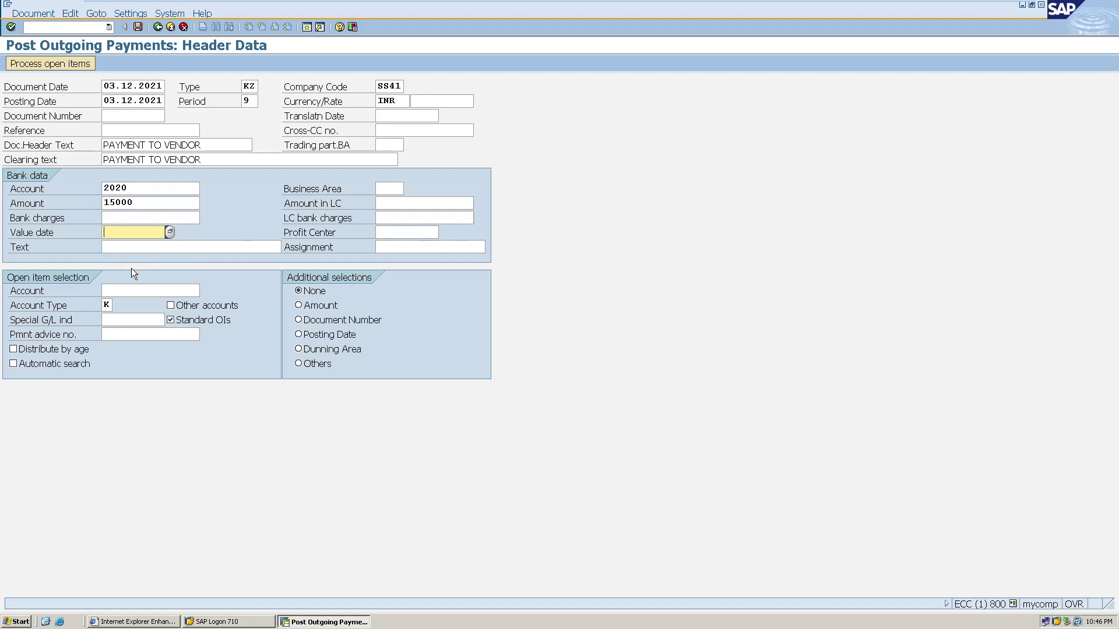
key(F4)
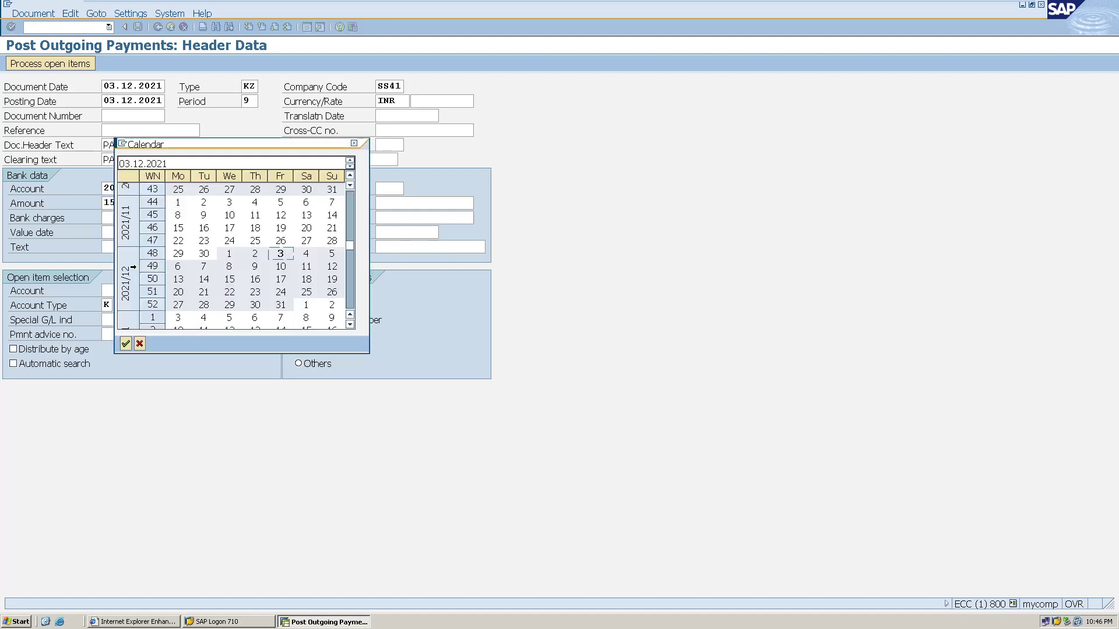
key(Return)
key(Down)
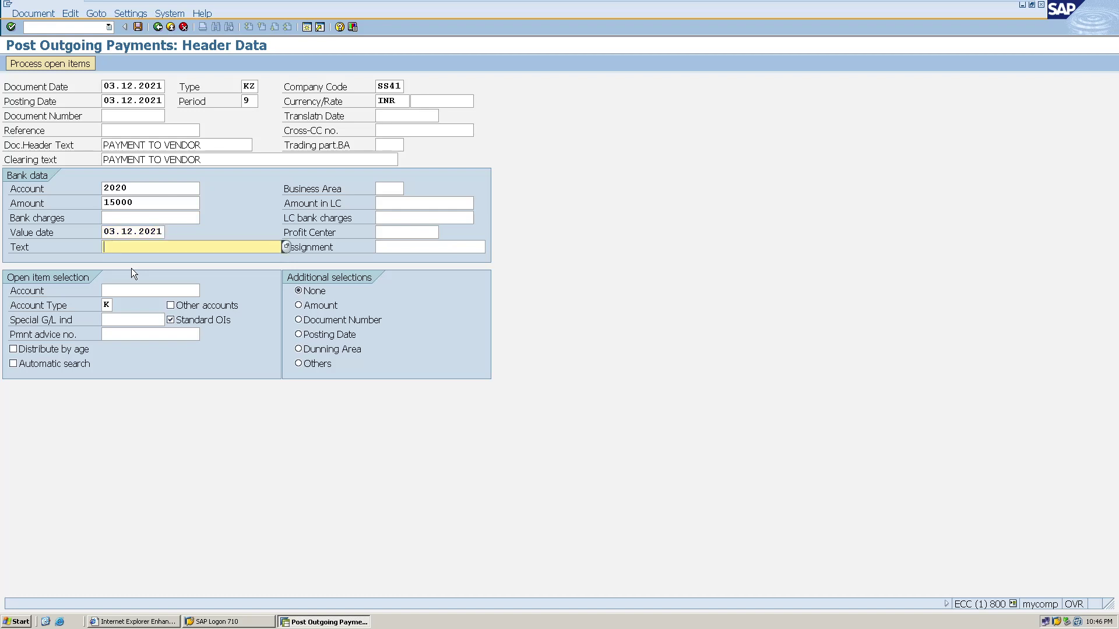
text(PAY)
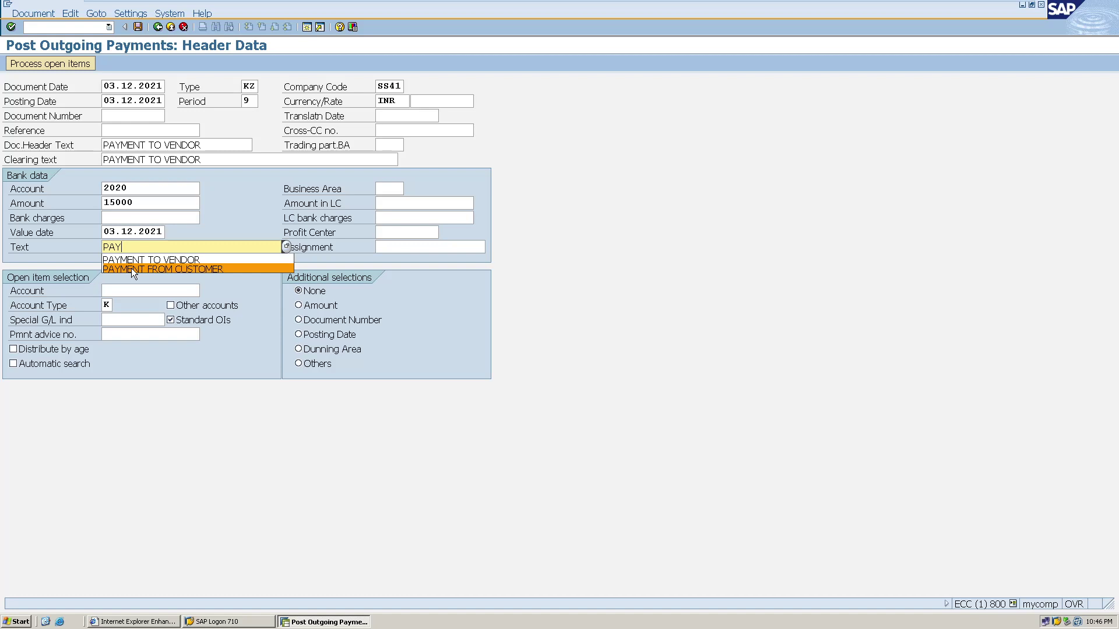
key(Return)
key(Down)
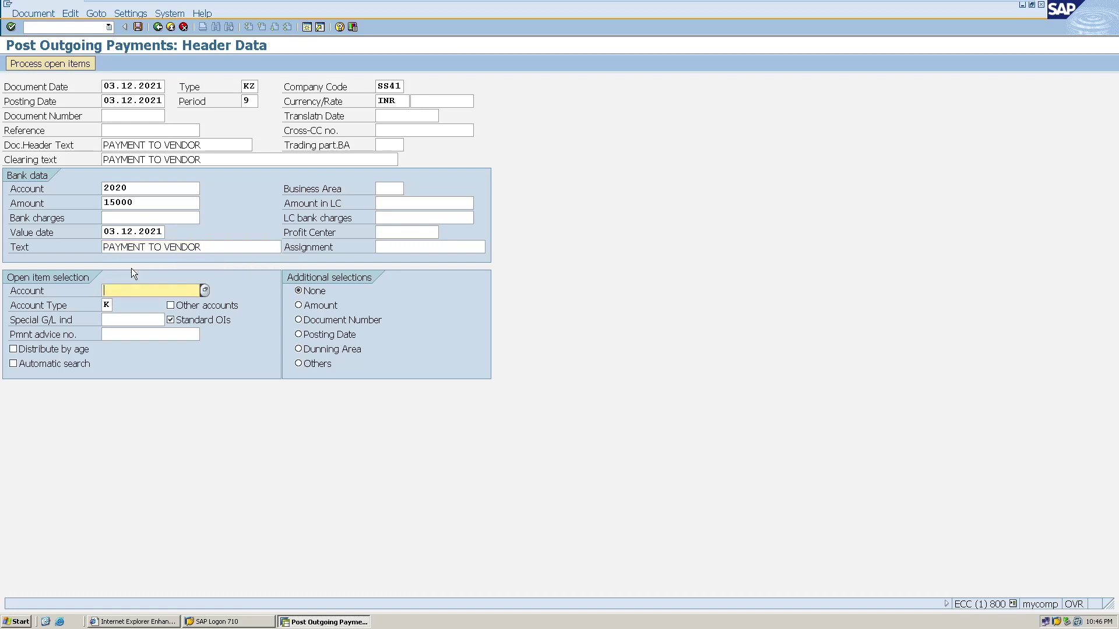
key(F4)
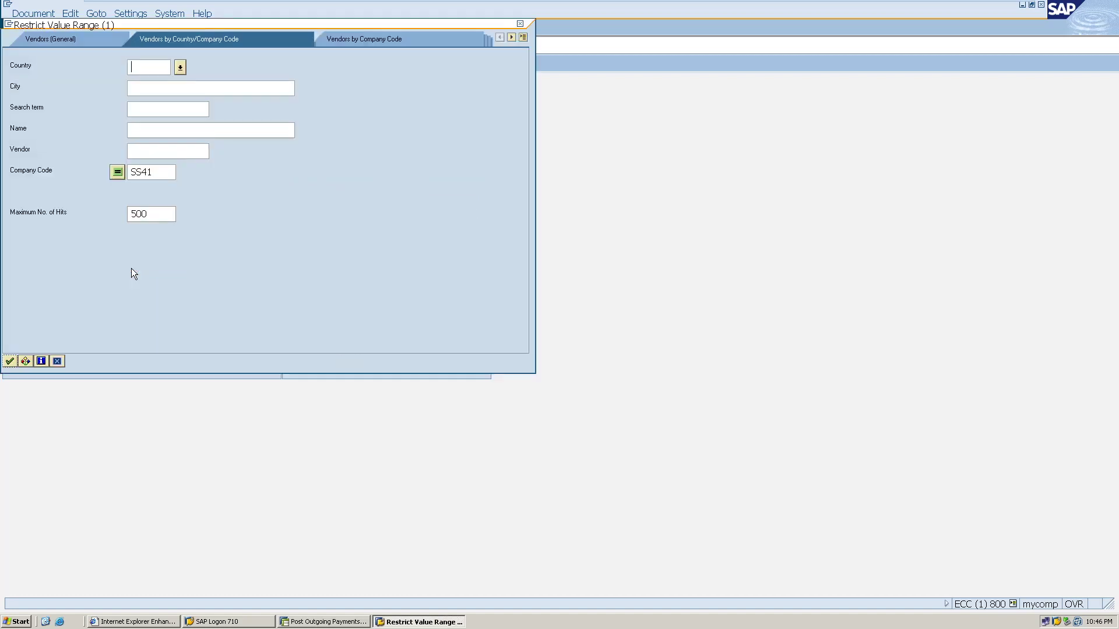
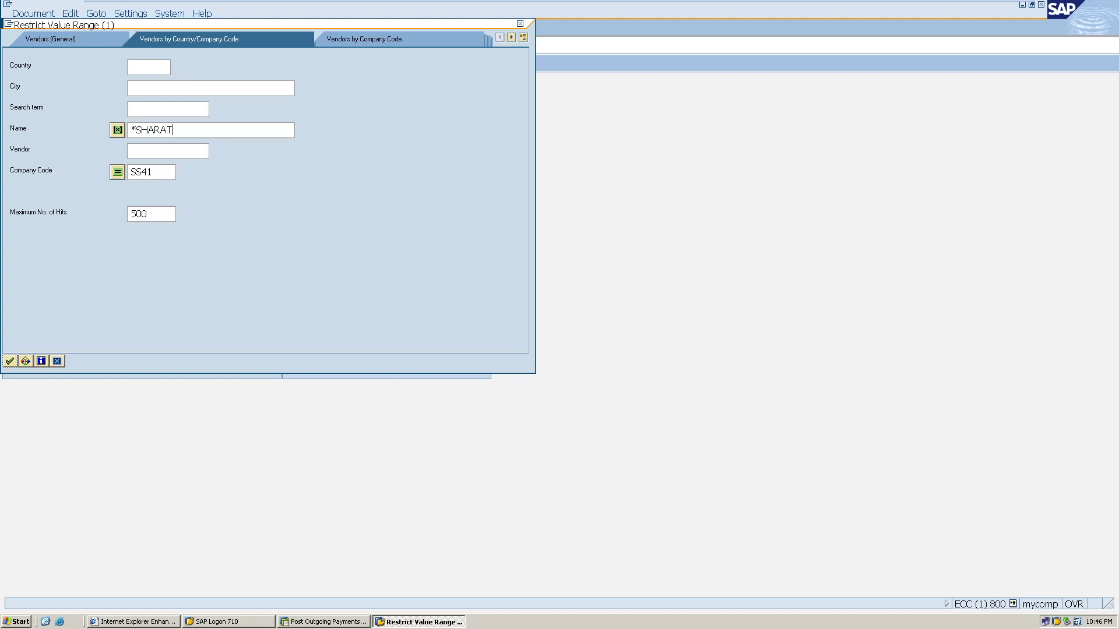
- Search vendors matching 'AT LATTA*', pick vendor 434401, and load its four open items
text(LATTA*)
key(Return)
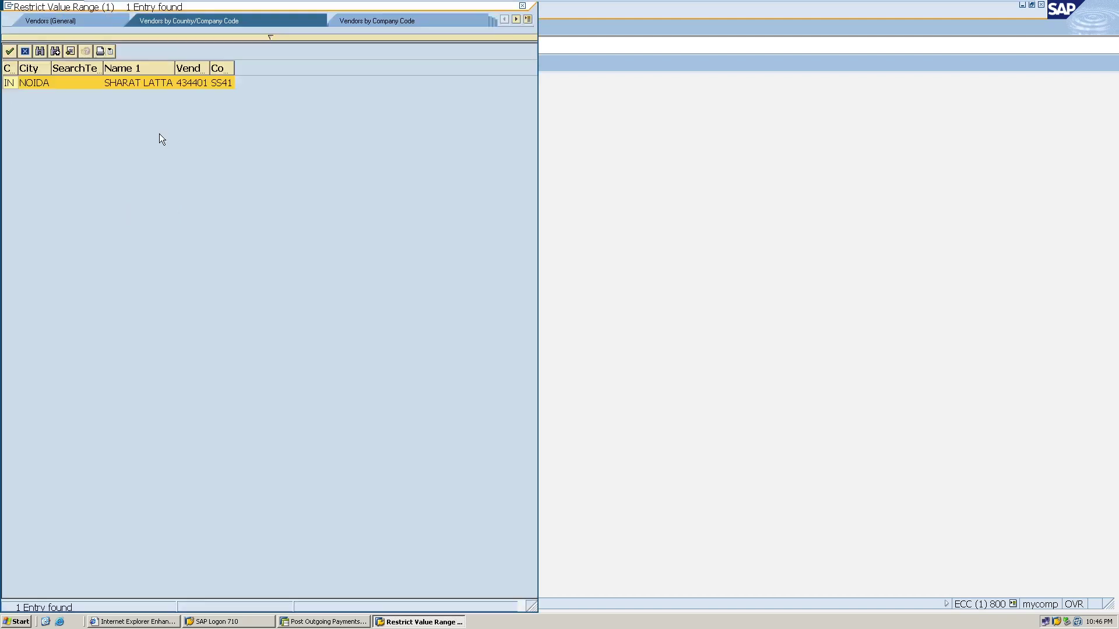
double_click(88, 85)
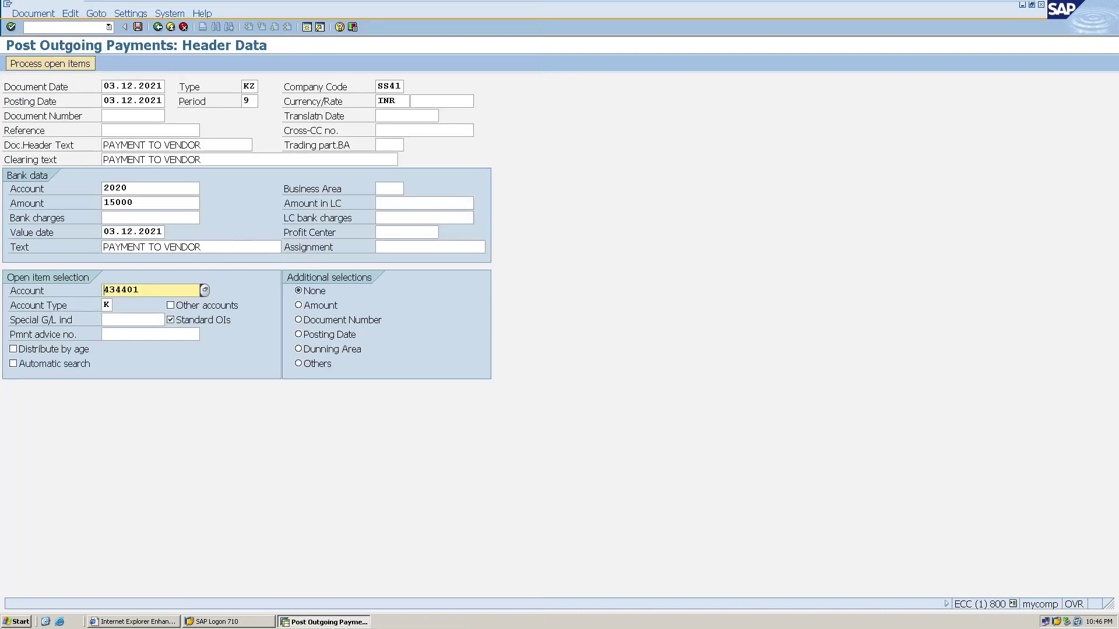
key(Return)
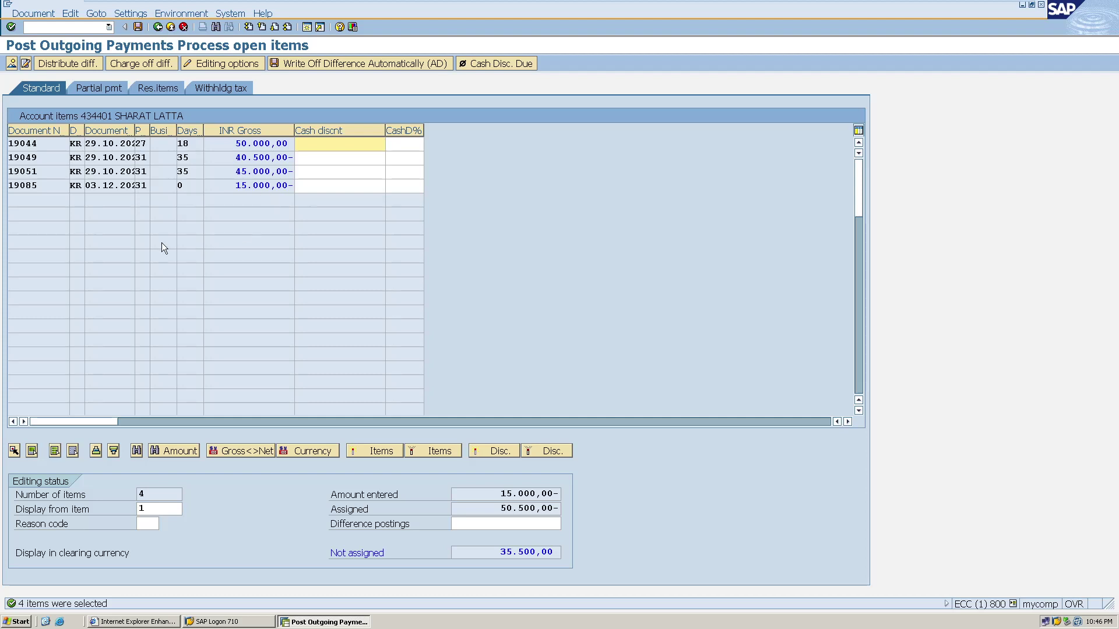
- Deactivate all open items except 19085 and post the payment as document 15075
click(57, 451)
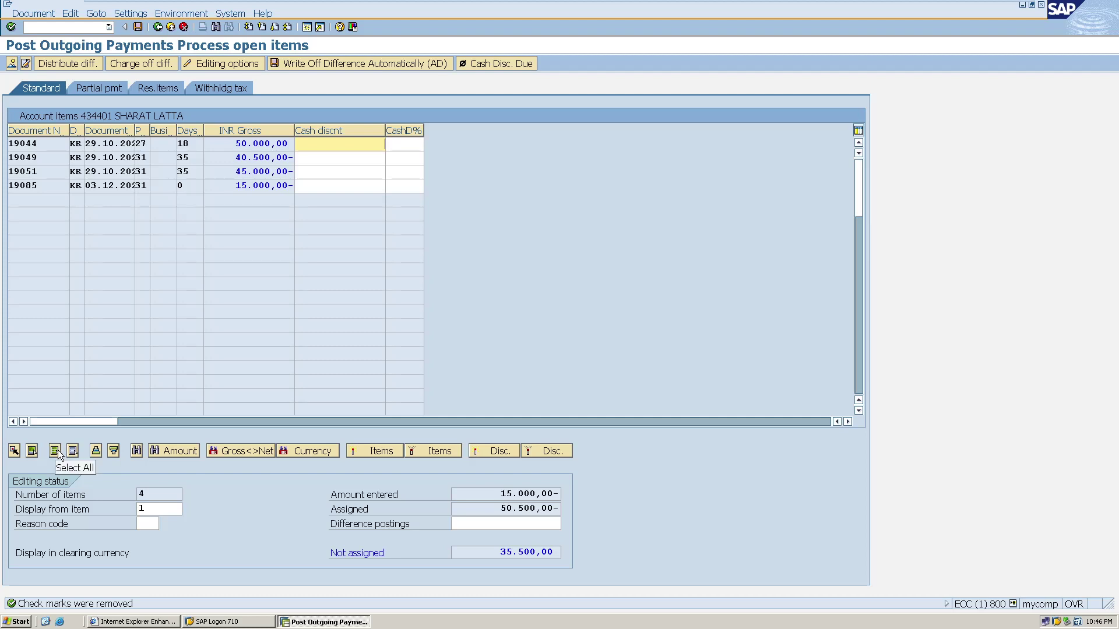
click(60, 455)
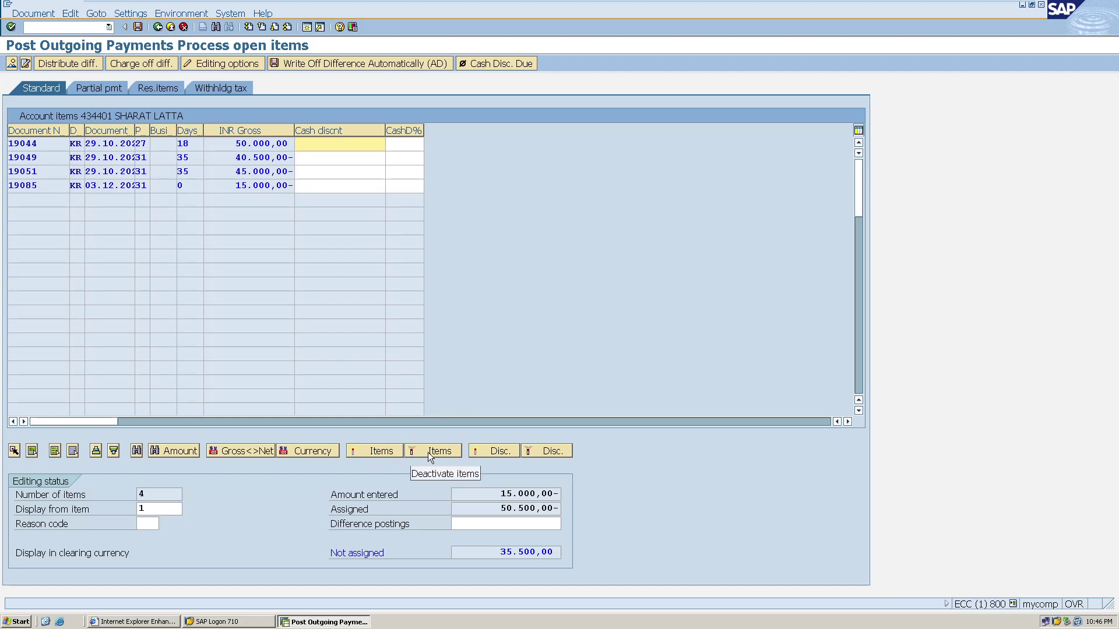
click(260, 185)
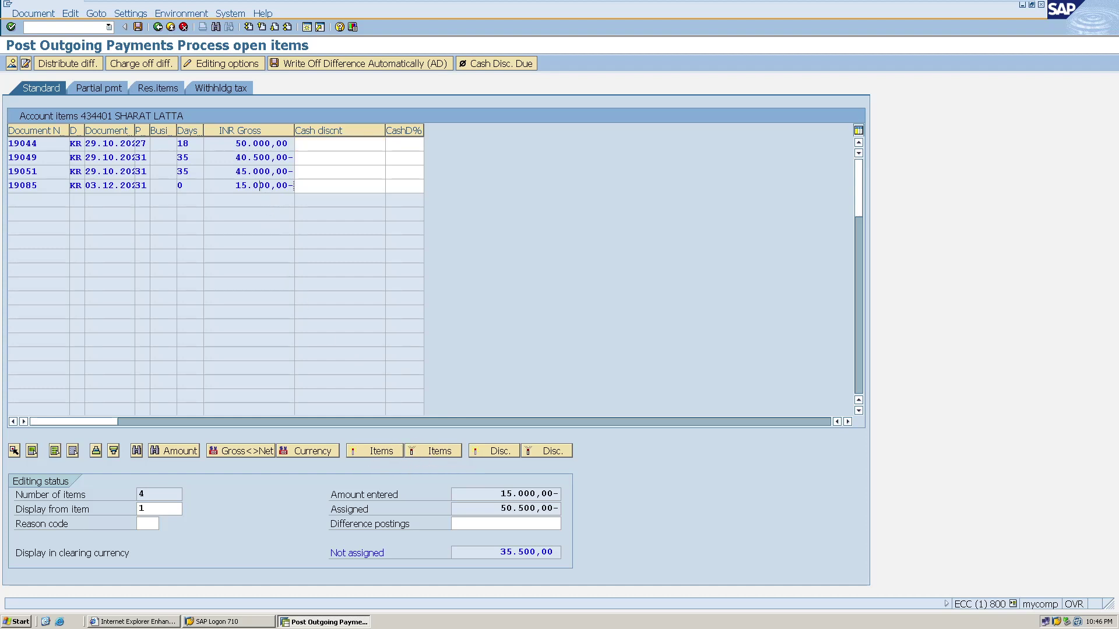
click(432, 453)
click(366, 451)
click(138, 27)
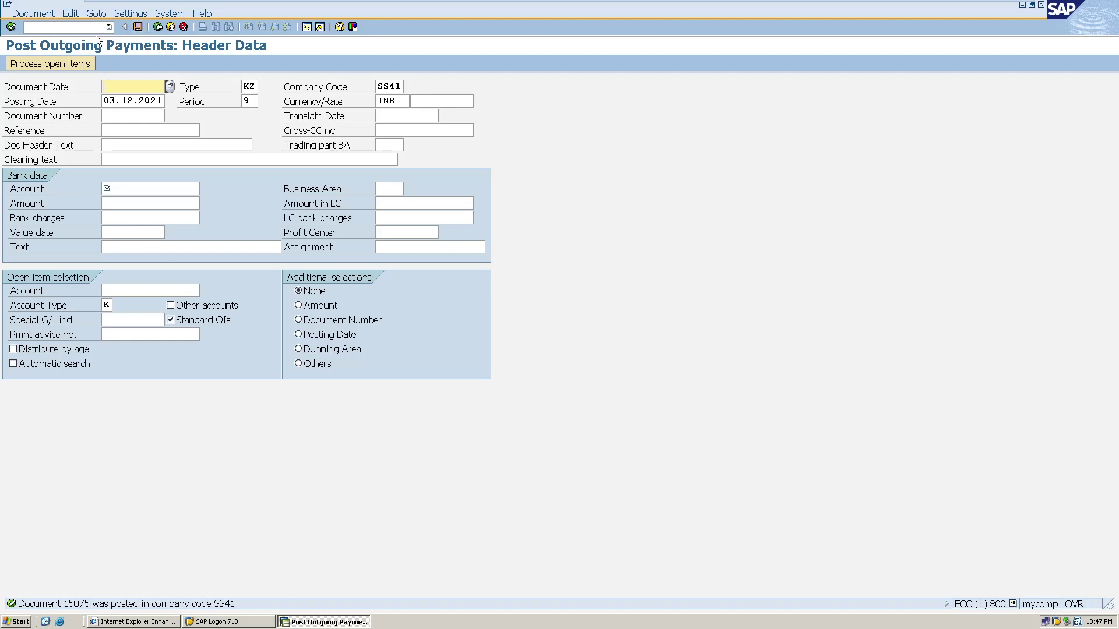
- Leave the payment screen with /n and start FCH5 for document 15075, SS41, 2021
click(47, 26)
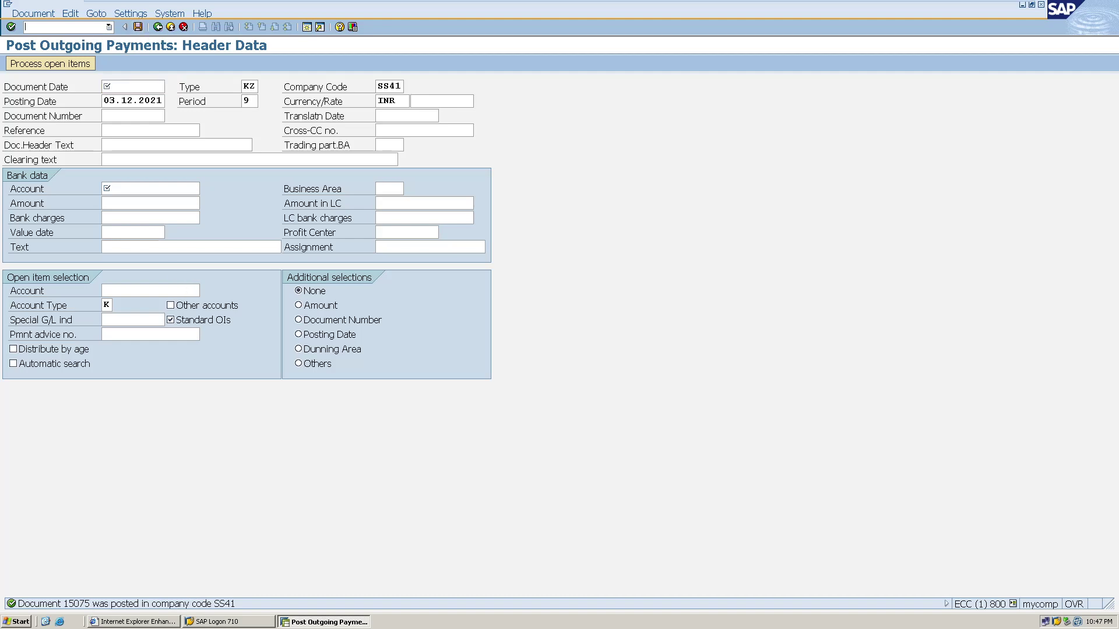
text(/n)
key(Return)
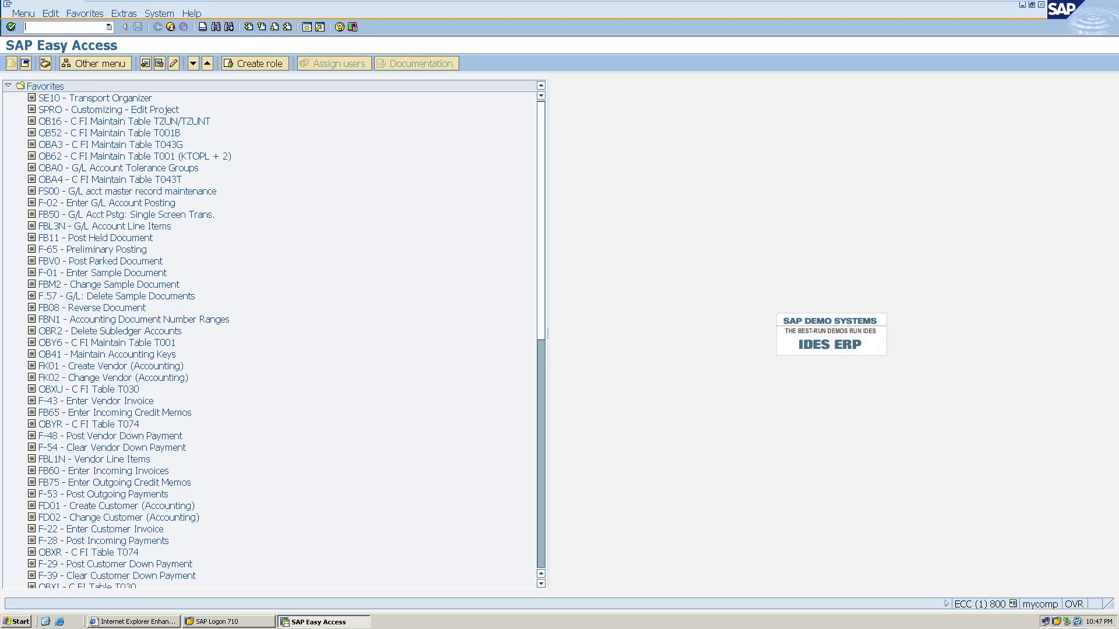
text(FCH)
text(5)
key(Return)
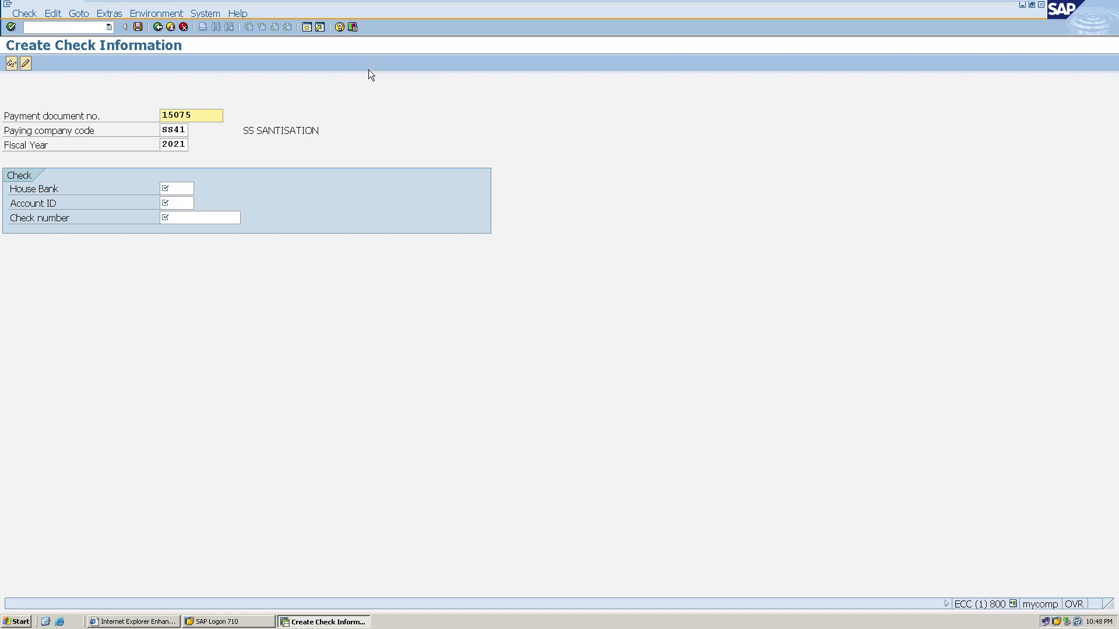
- Choose house bank AXIS and account ID 8888 for the check, then open a second session
click(169, 188)
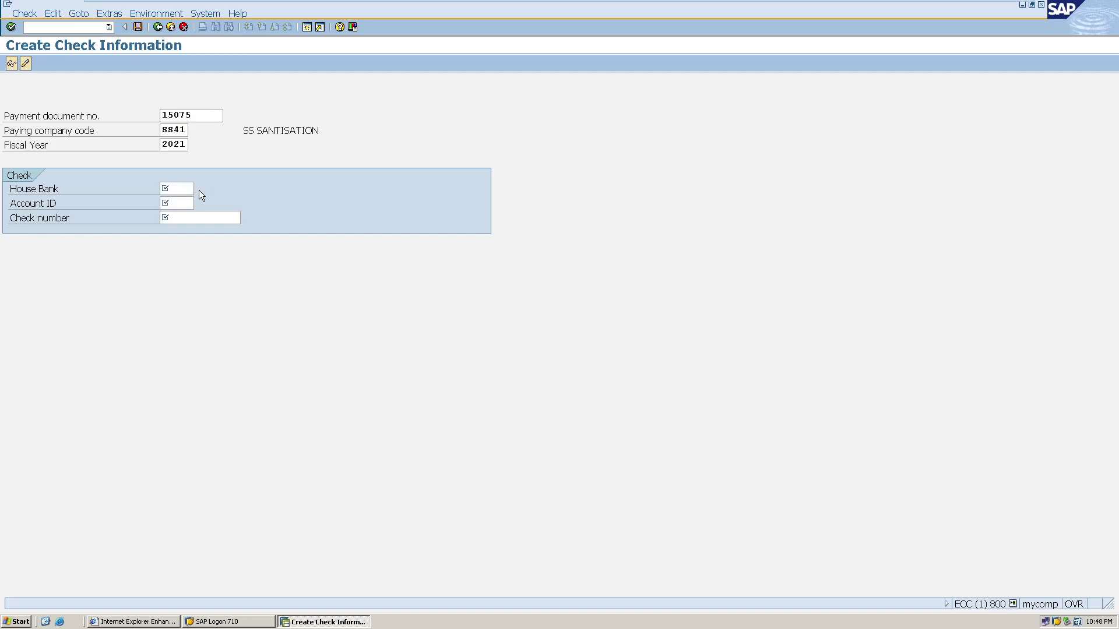
click(199, 189)
double_click(208, 233)
key(Tab)
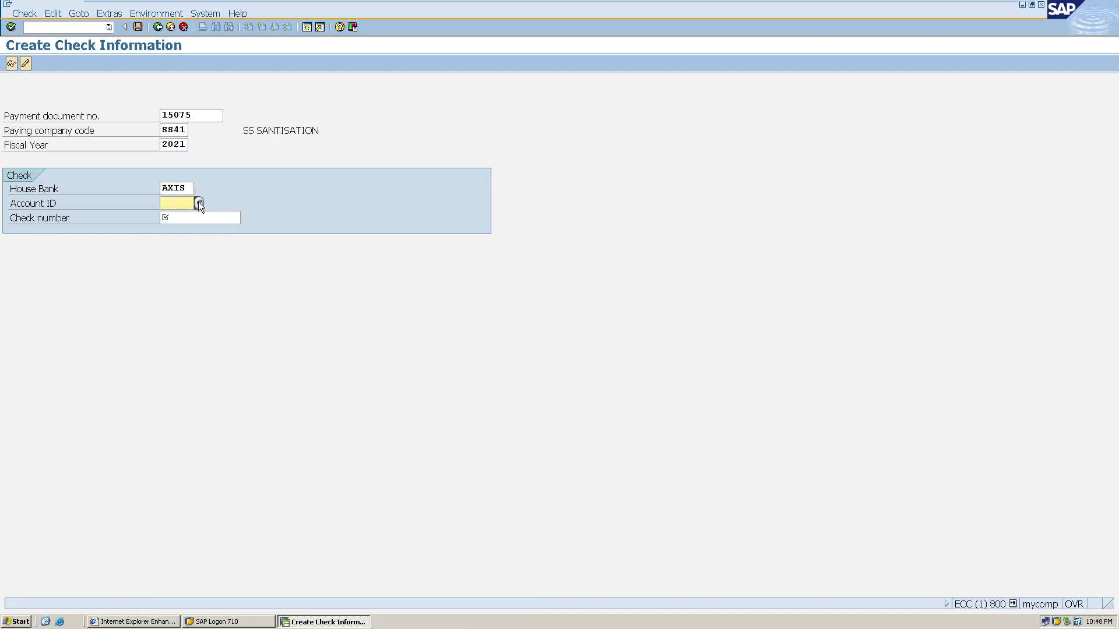
click(198, 203)
click(224, 278)
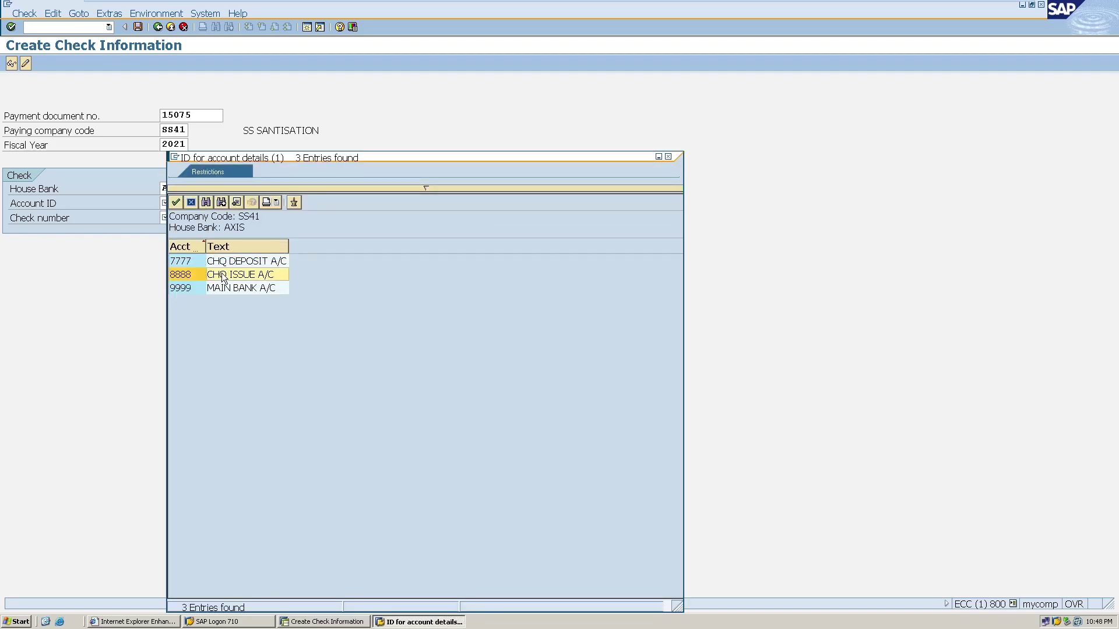
double_click(224, 278)
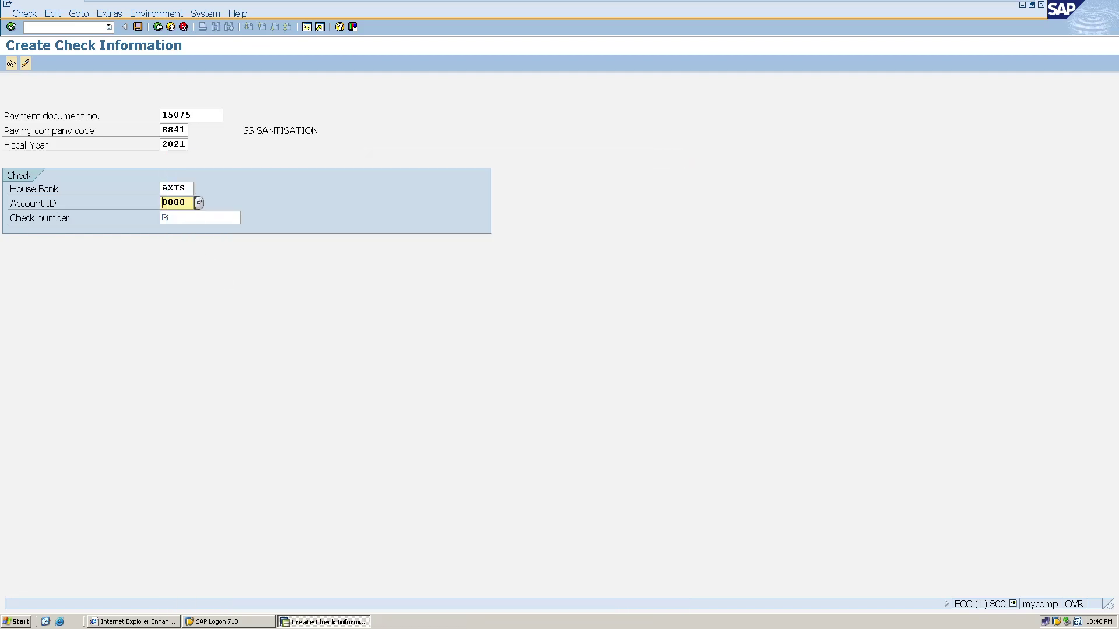
click(175, 218)
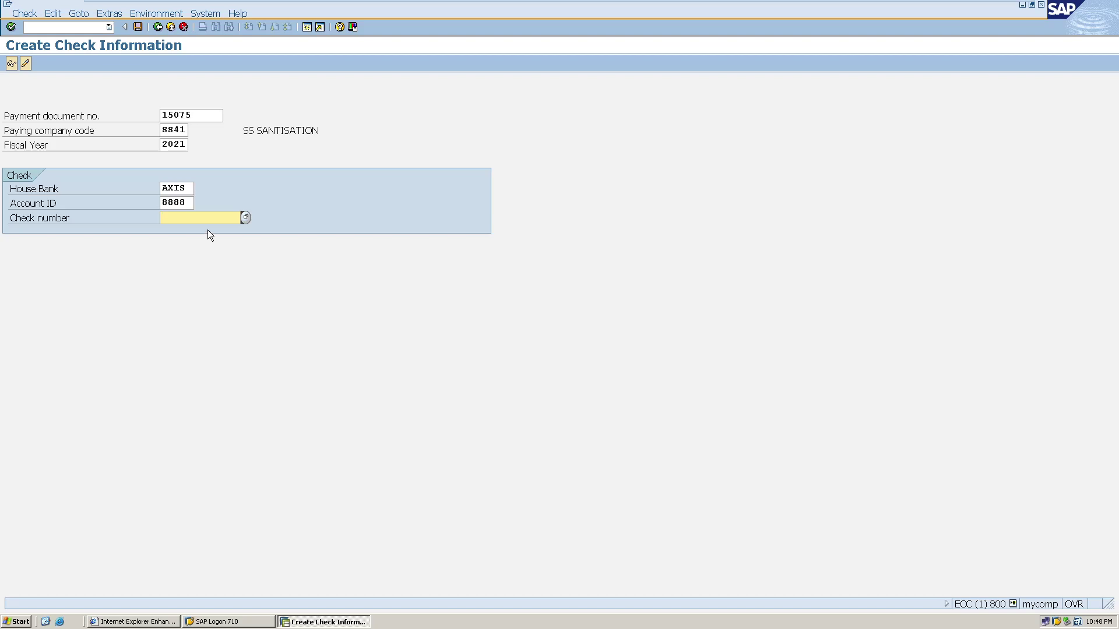
click(310, 26)
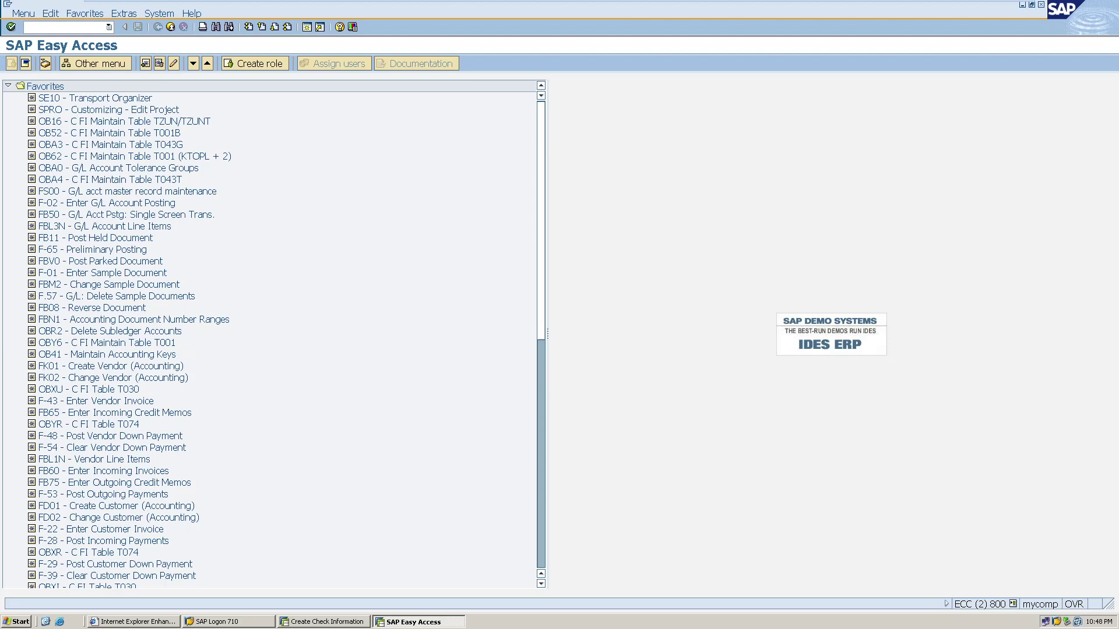
- In Check Lots (CH), select house bank AXIS and account ID 8888
text(CHI)
key(Return)
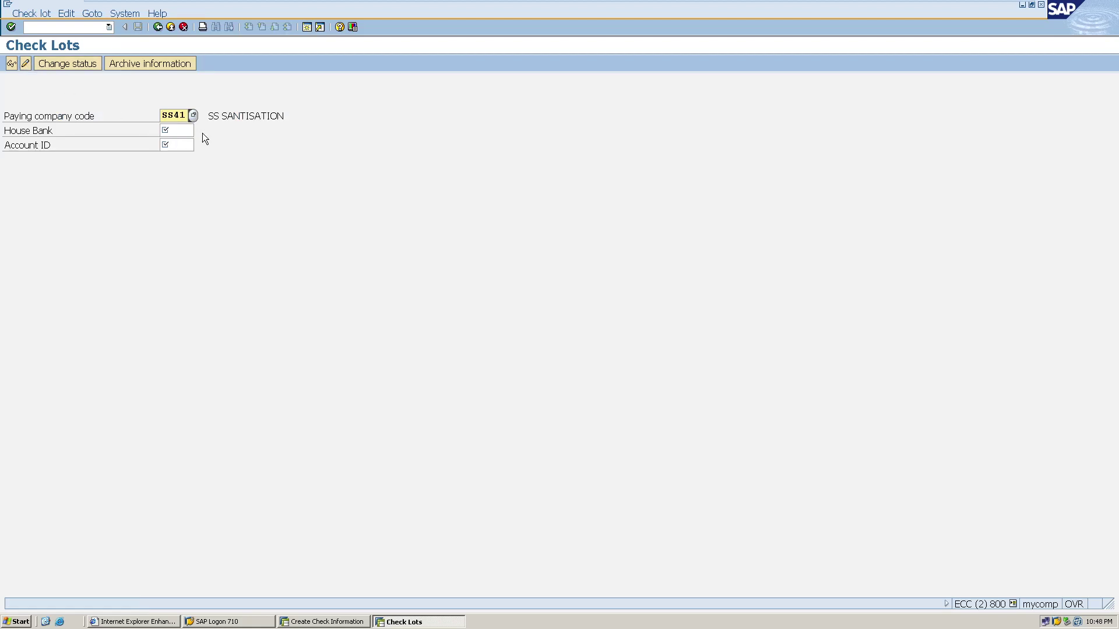
click(164, 130)
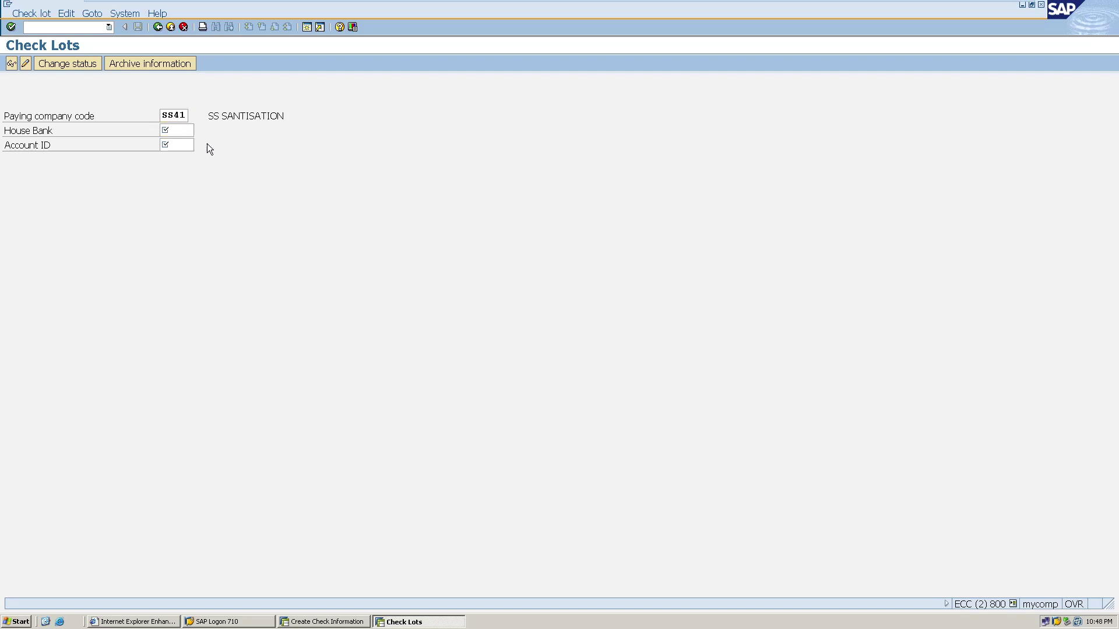
key(F4)
double_click(226, 204)
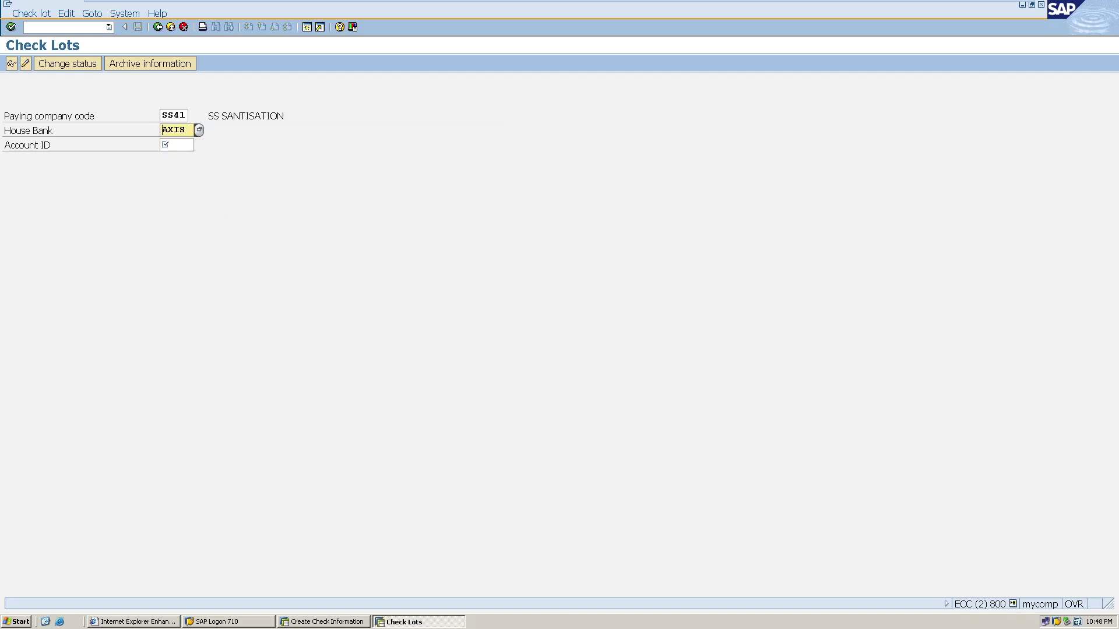
key(Tab)
click(199, 145)
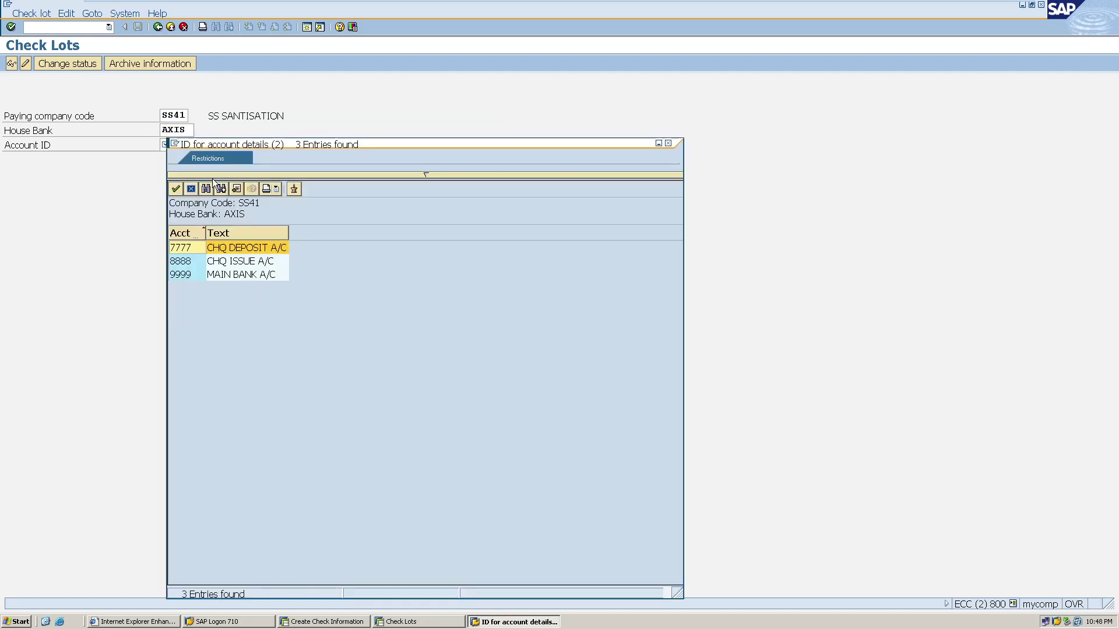
double_click(197, 261)
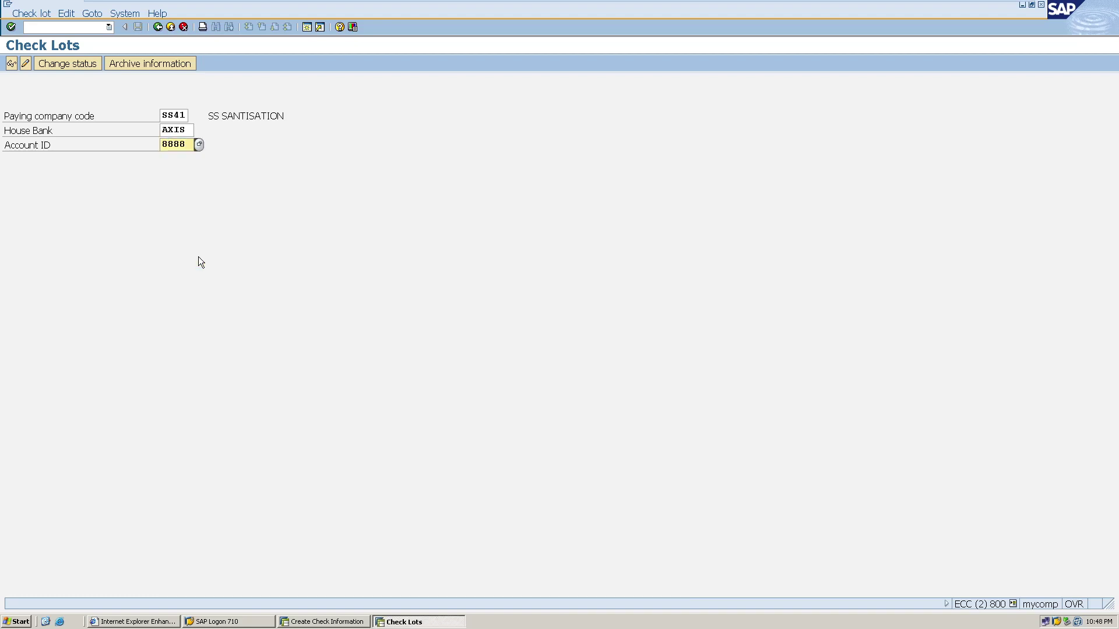
- Open the check lots, note last used number 100217, and back out to the main menu
click(24, 63)
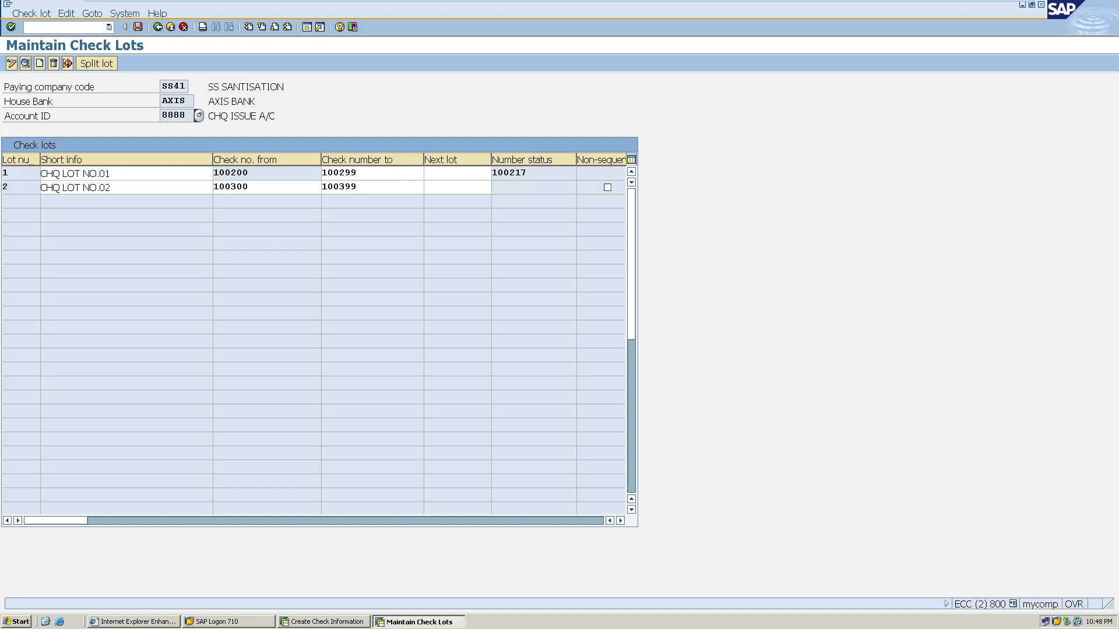
drag(527, 173, 492, 173)
click(158, 26)
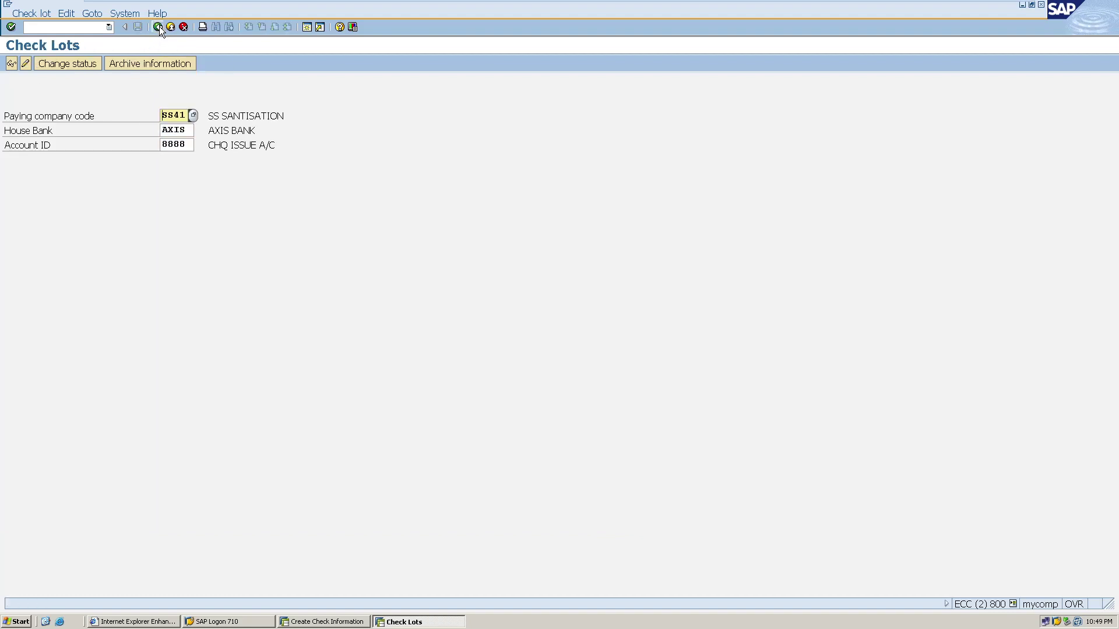
click(158, 27)
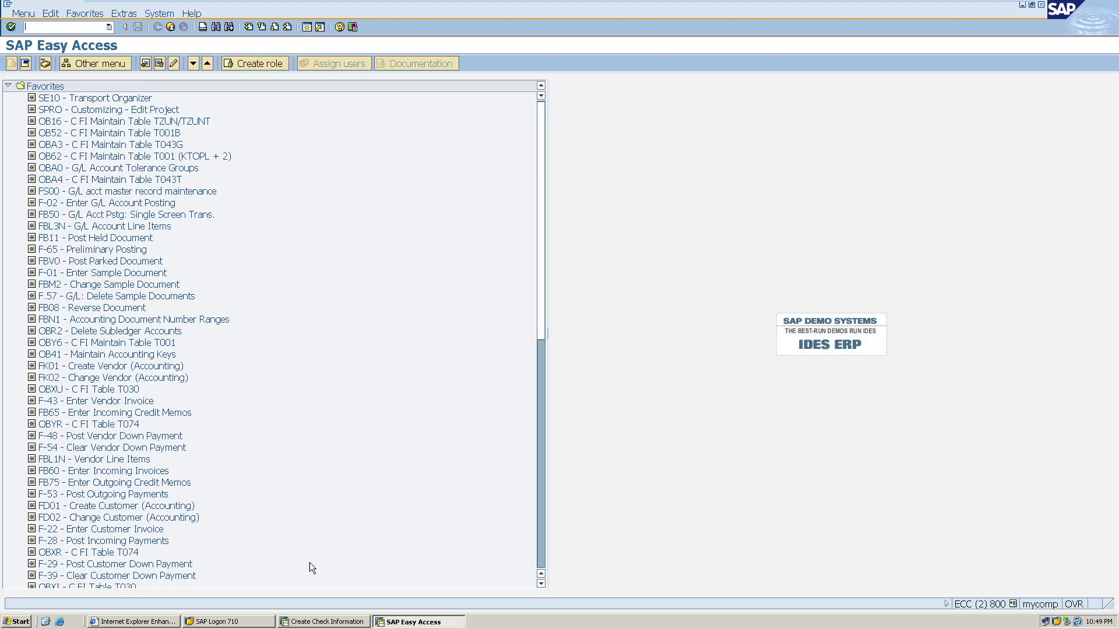
- Enter check number 100218 in Create Check Information, load its details, and save it
click(322, 621)
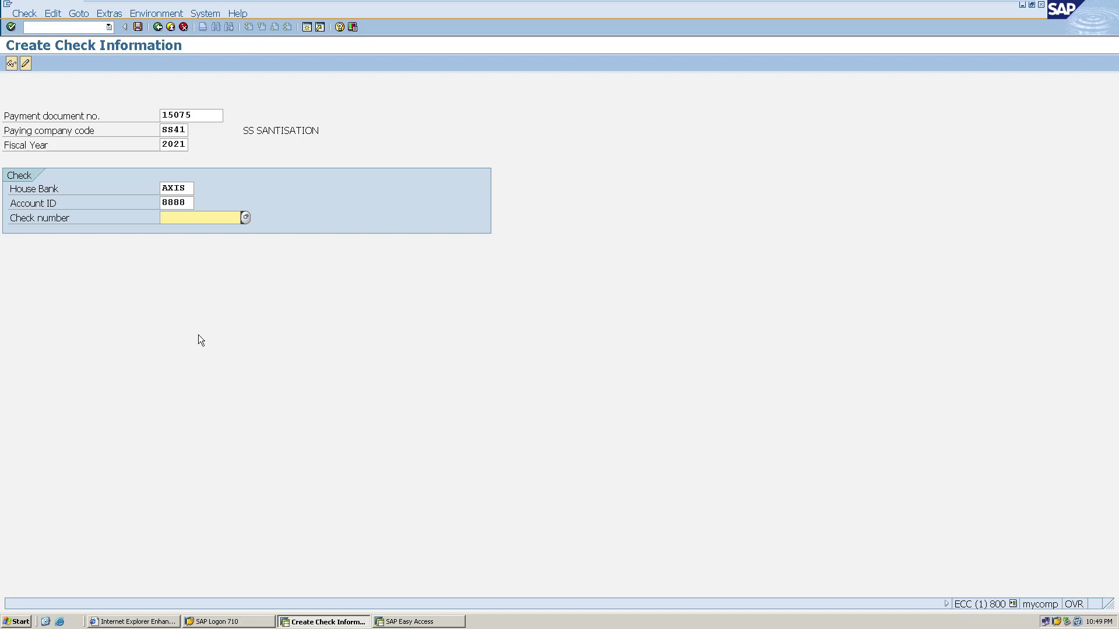
text(1)
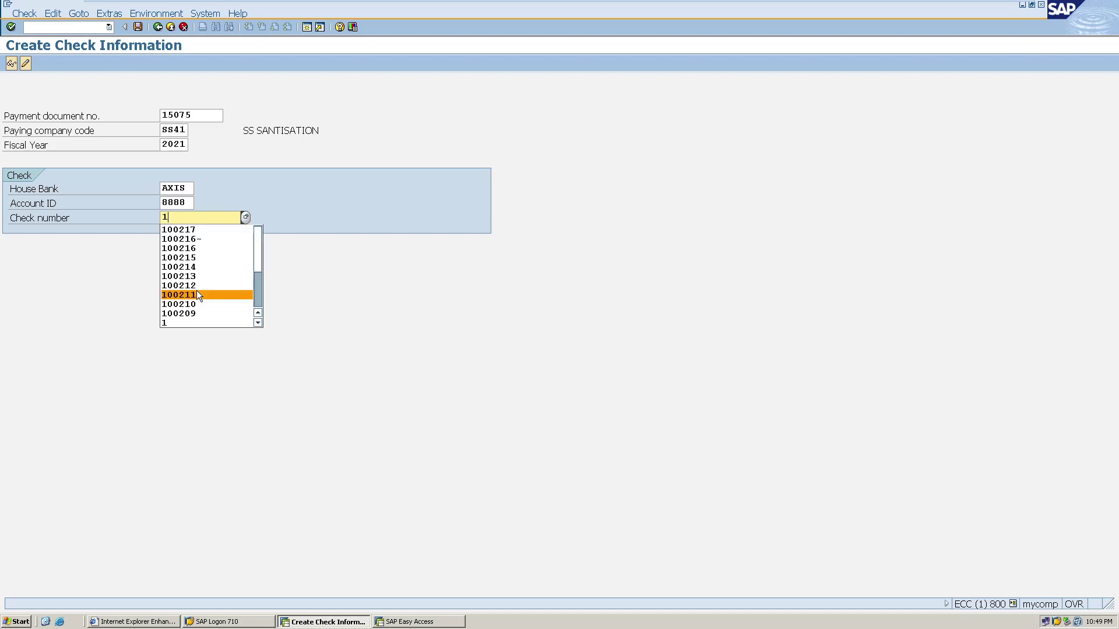
text(00218)
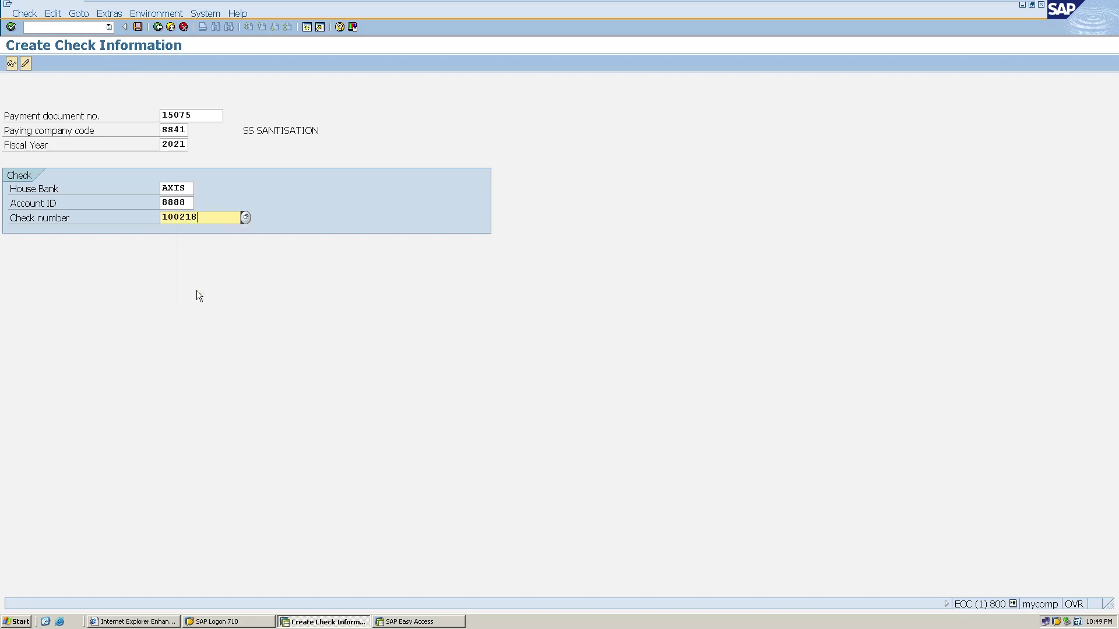
key(Return)
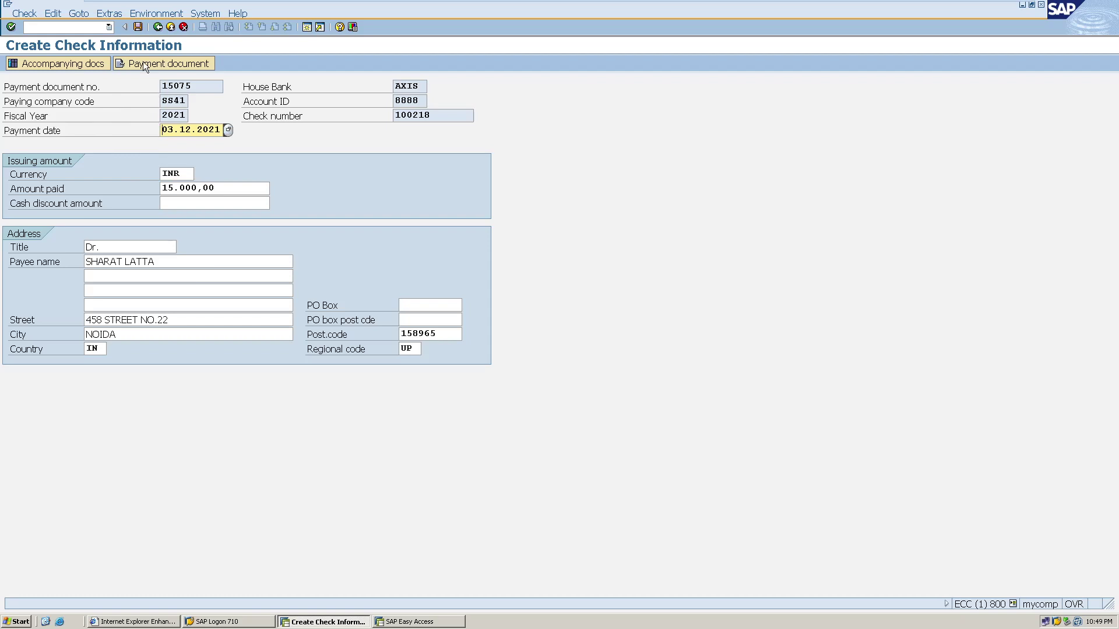
click(143, 26)
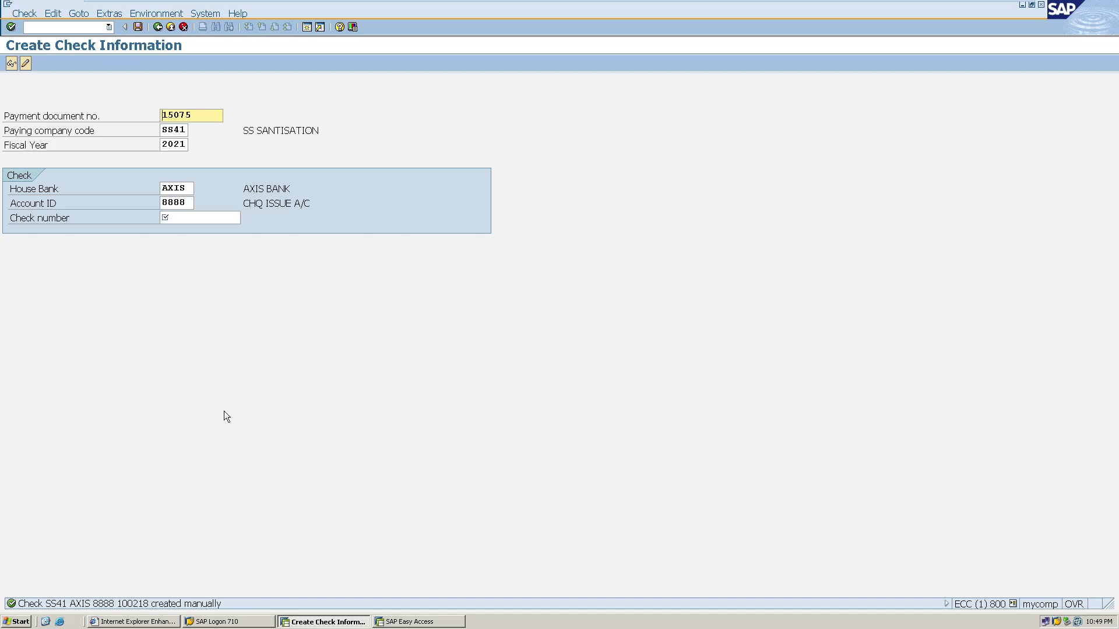
- Begin entering the Check Register transaction code /NFCHN, correcting a typo
click(25, 27)
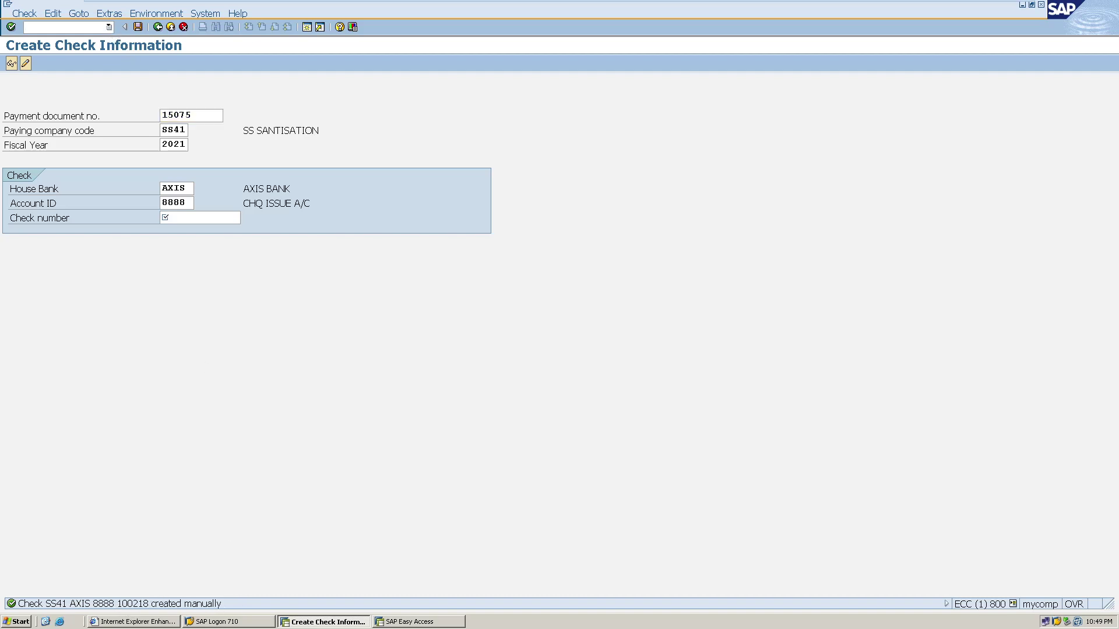
text(/NFCH)
key(BackSpace)
key(BackSpace)
- Launch the Check Register (FCHN) and enter company code SS41, house bank AXIS, account 8888
text(FCHN)
key(Return)
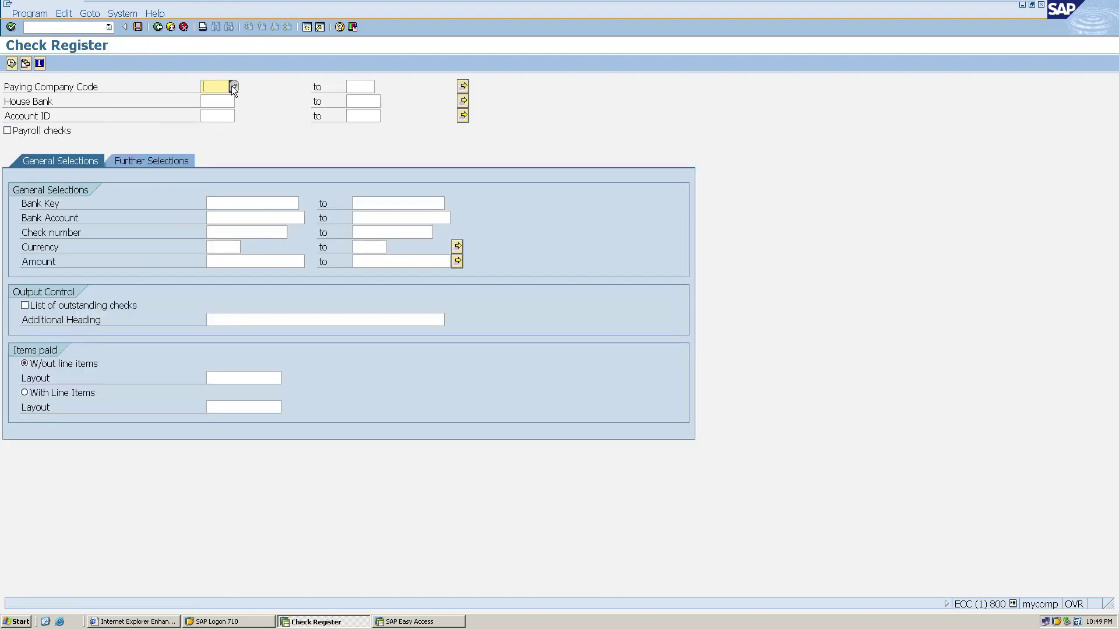
click(233, 86)
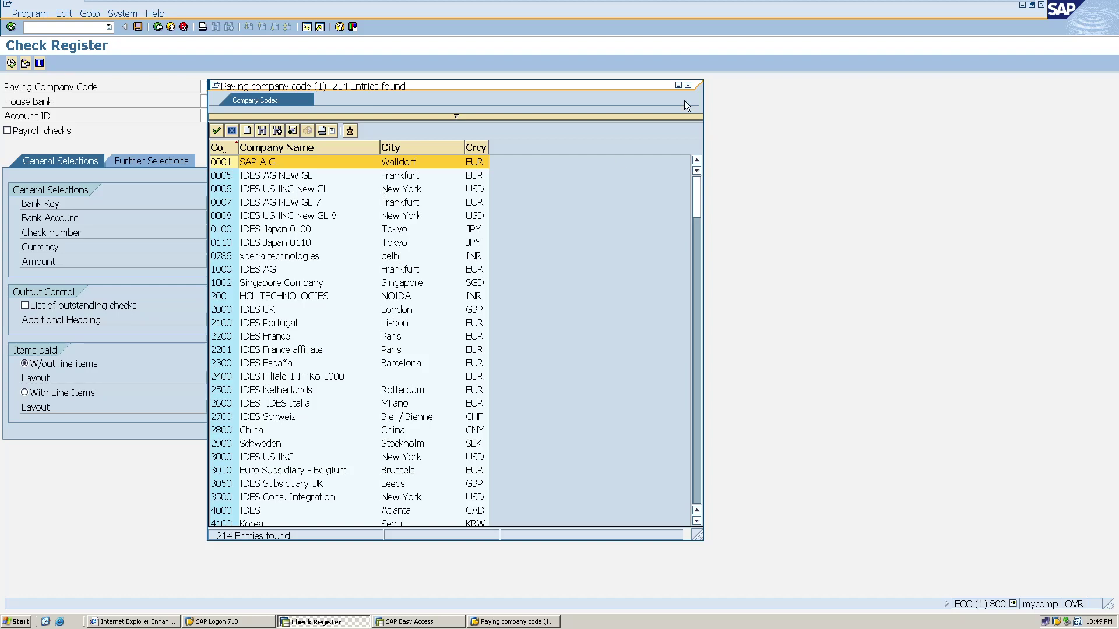
click(687, 85)
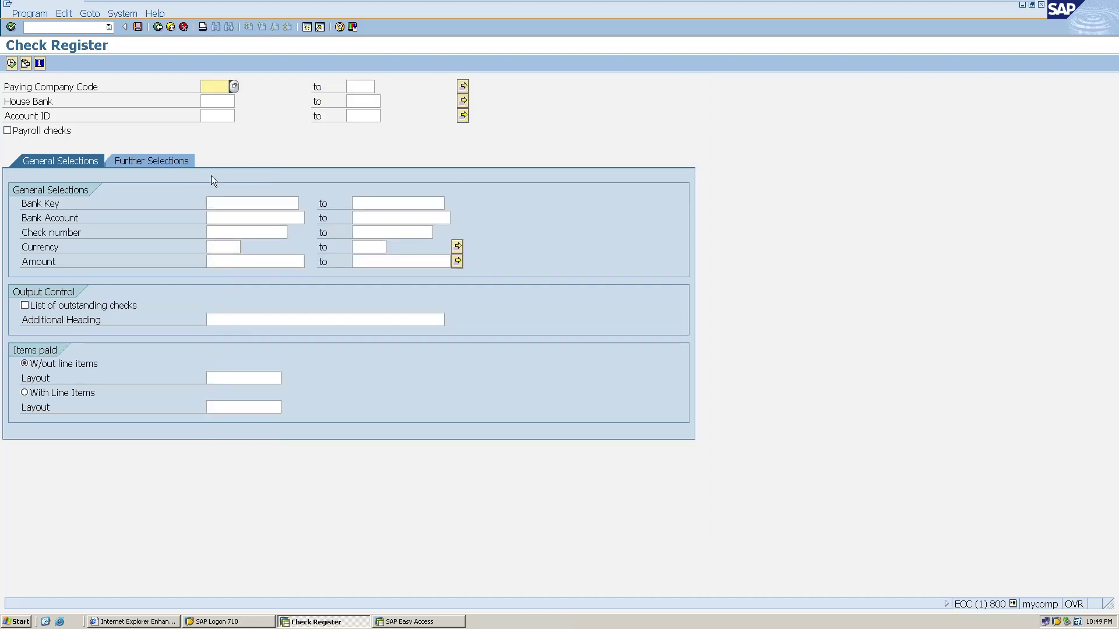
text(SS41)
key(Tab)
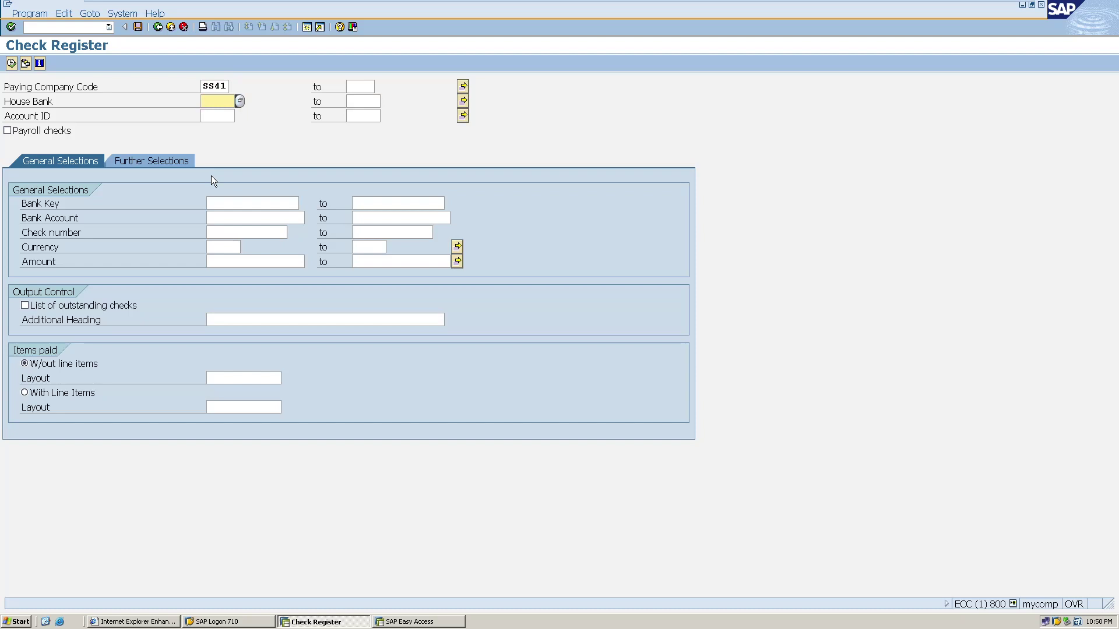
text(AXIS)
key(Tab)
text(8888)
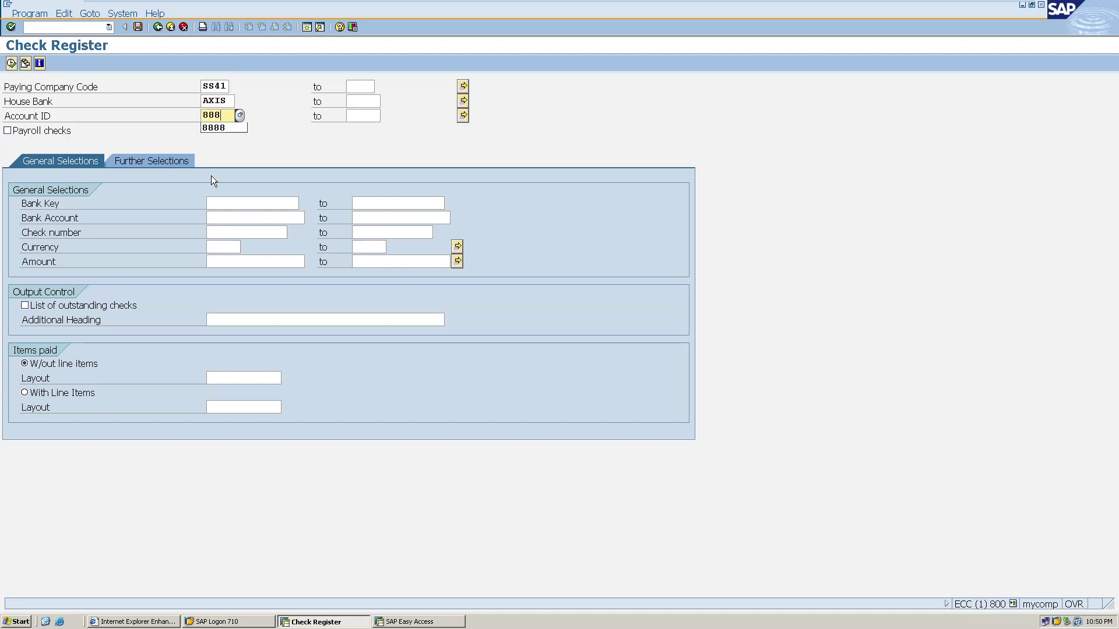
- Look up and enter bank key AXIS1234, then open a new SAP session
click(251, 203)
click(236, 102)
click(240, 102)
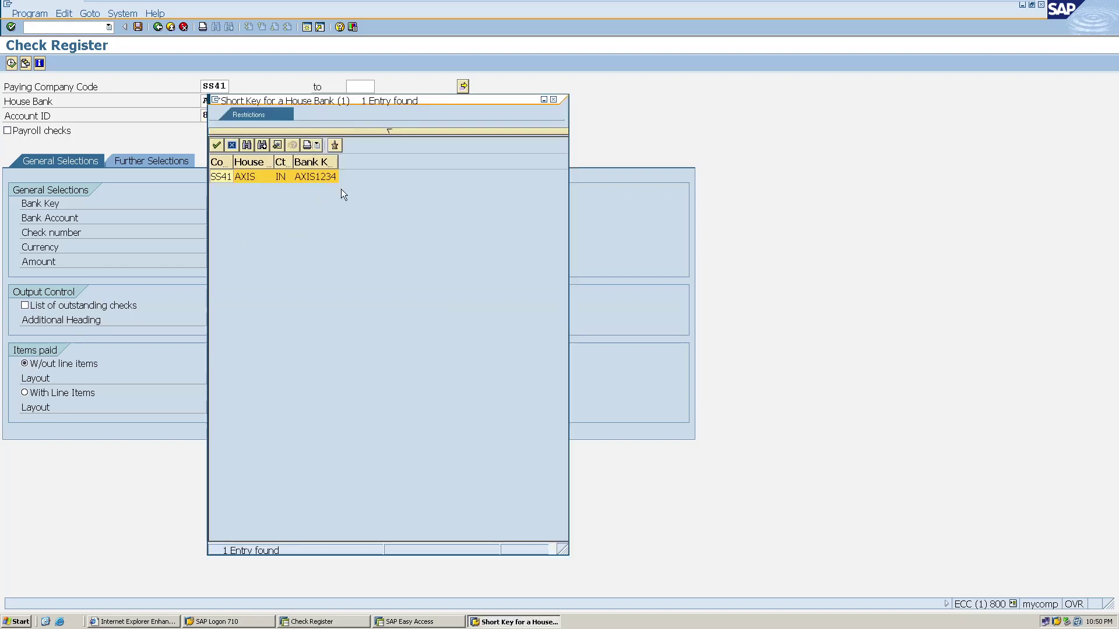
click(306, 177)
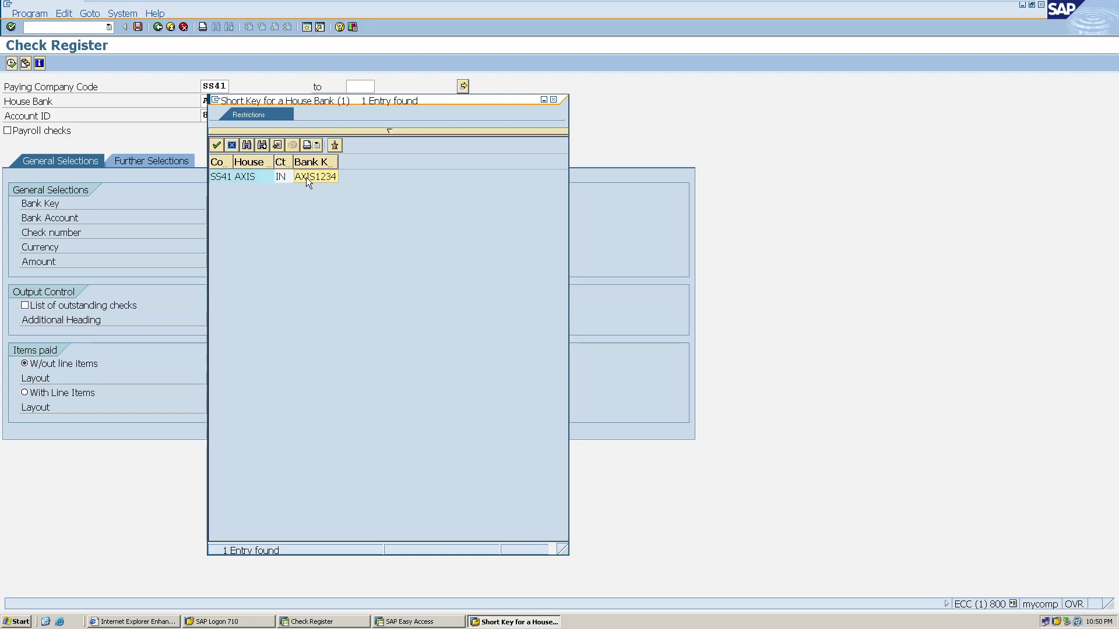
click(553, 99)
click(253, 203)
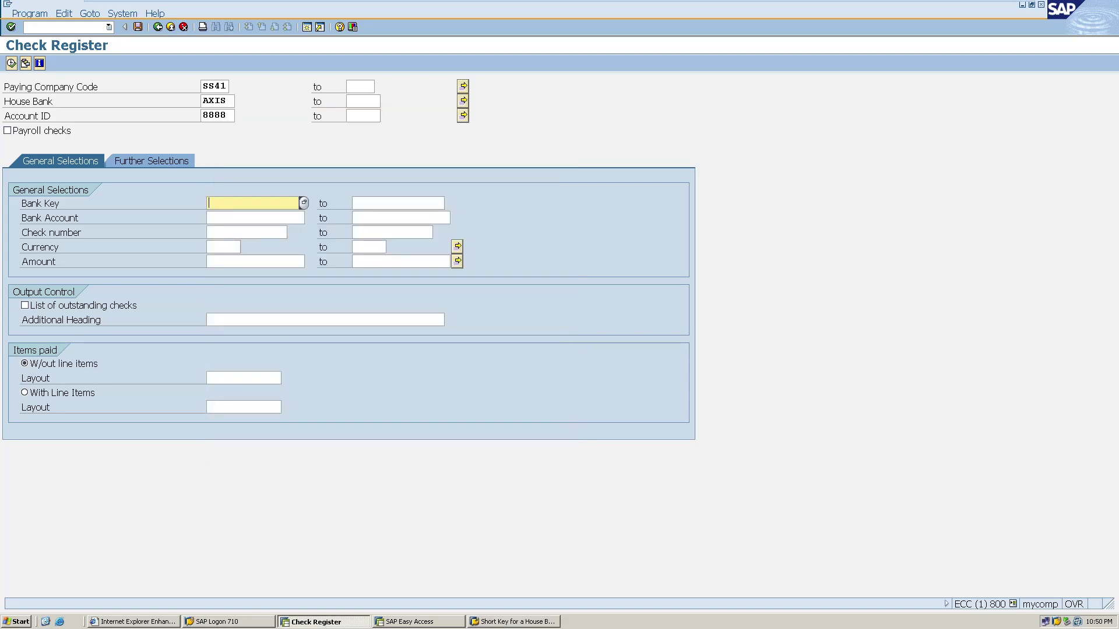
text(AXIS1234)
key(Tab)
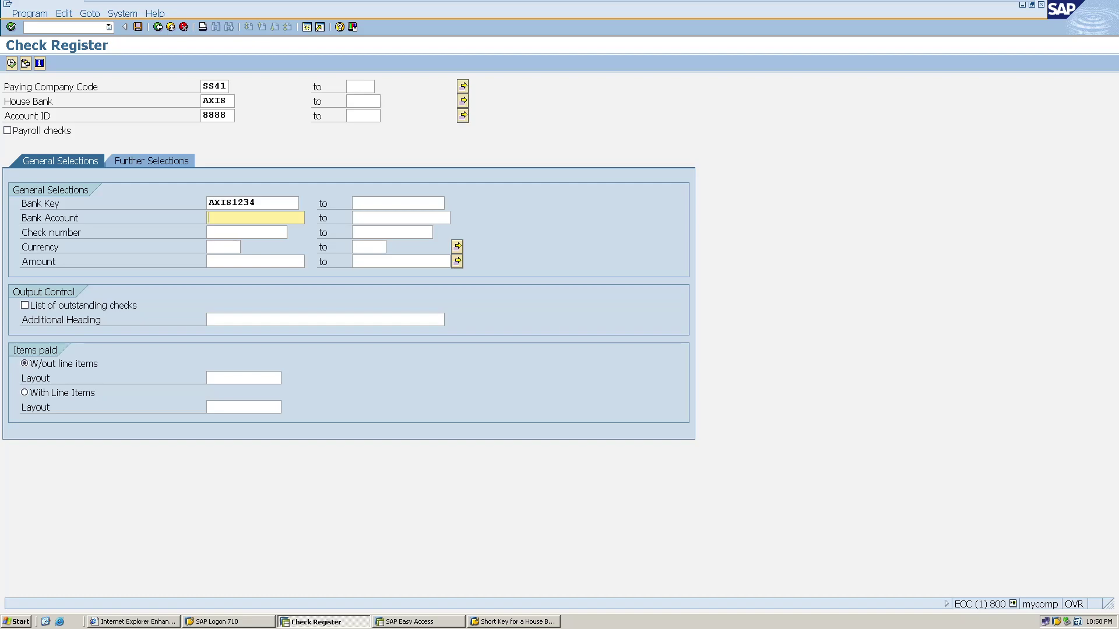
click(309, 30)
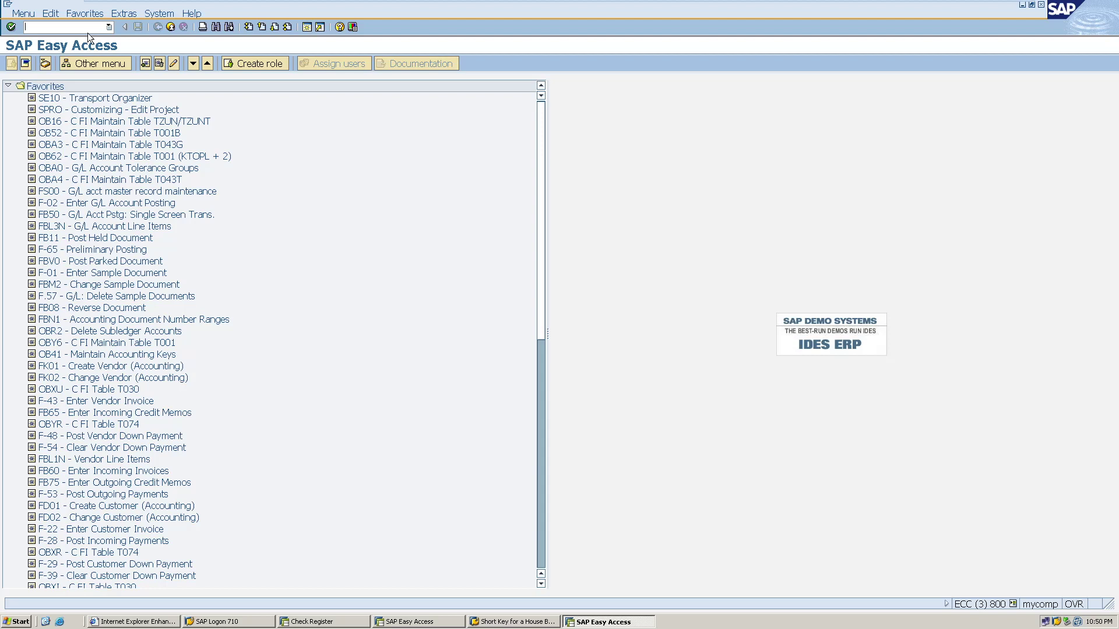
- In FI12 for SS41, view house bank AXIS's bank accounts and copy the 8888 CHQ ISSUE A/C number
text(FI12)
key(Return)
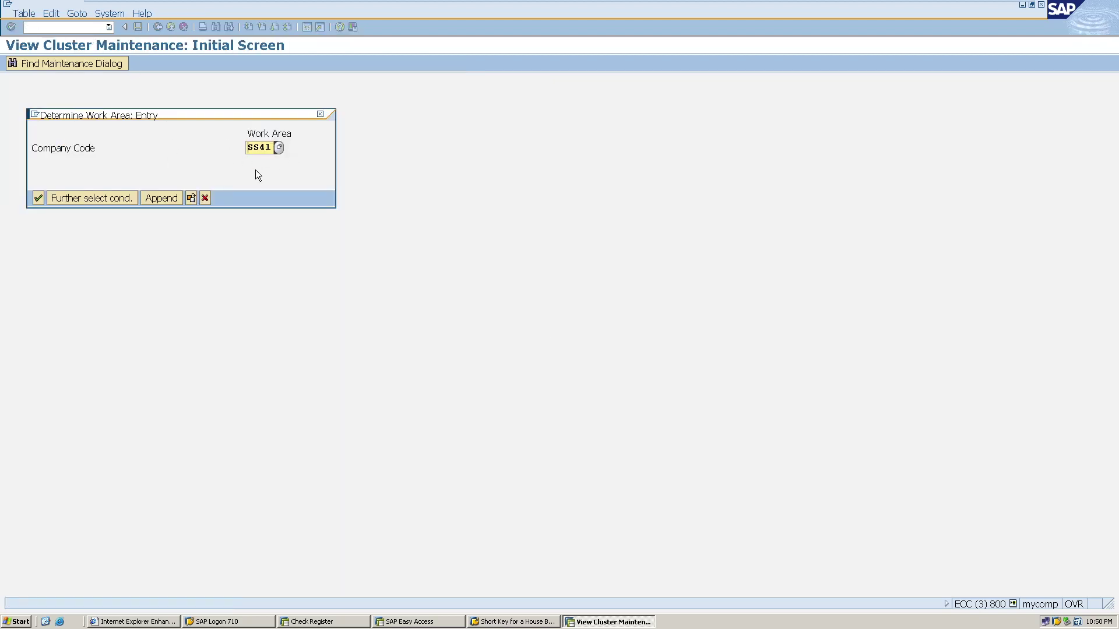
key(Return)
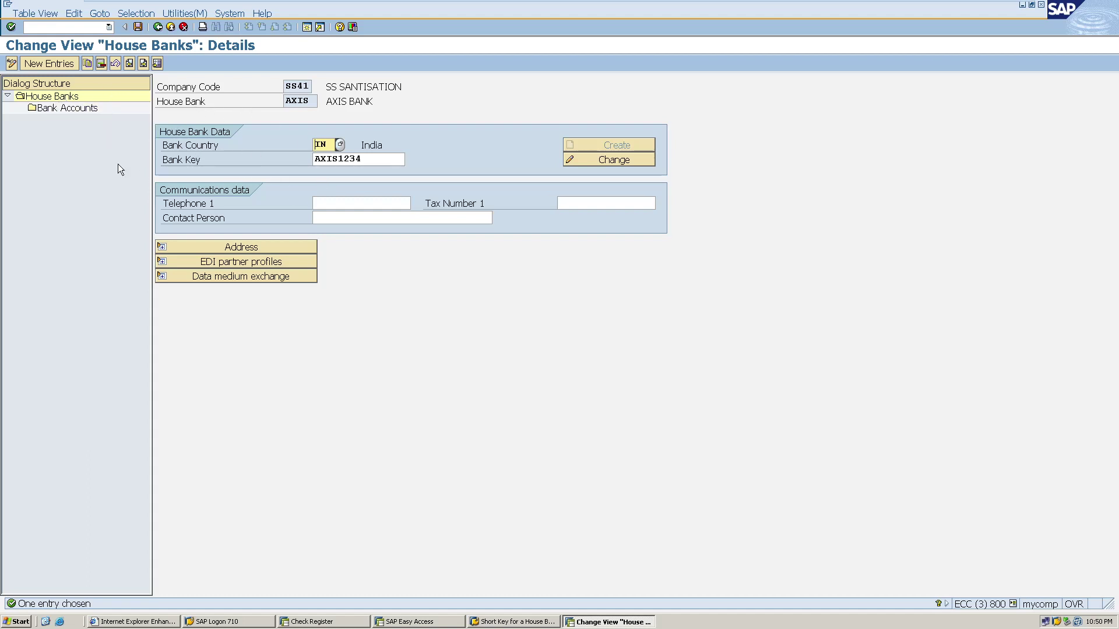
double_click(54, 108)
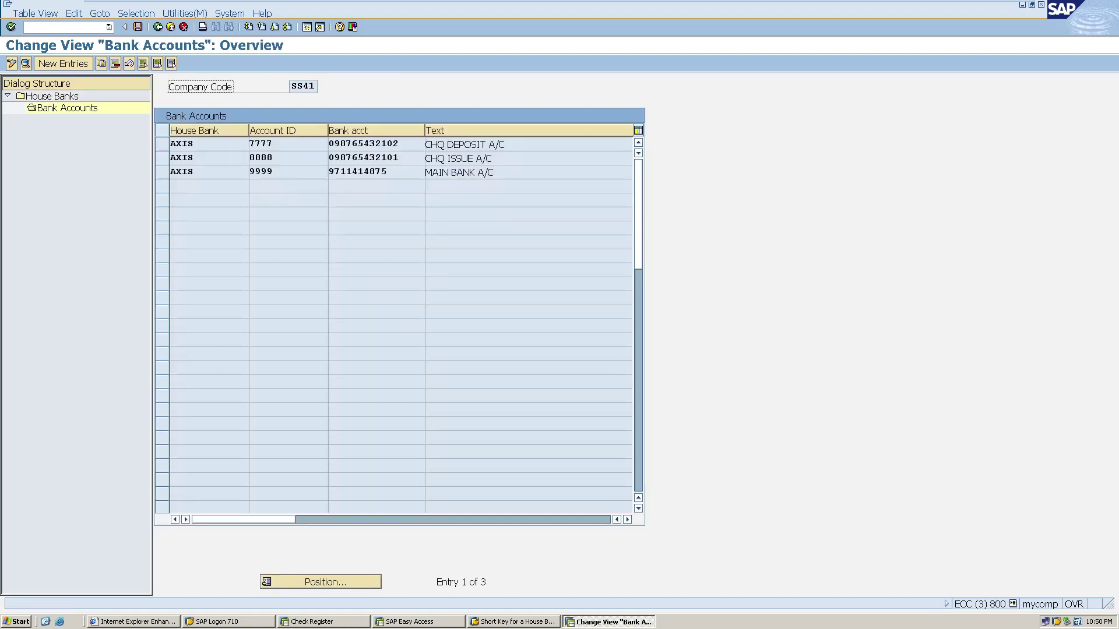
drag(401, 158, 329, 157)
key(ctrl+c)
click(326, 622)
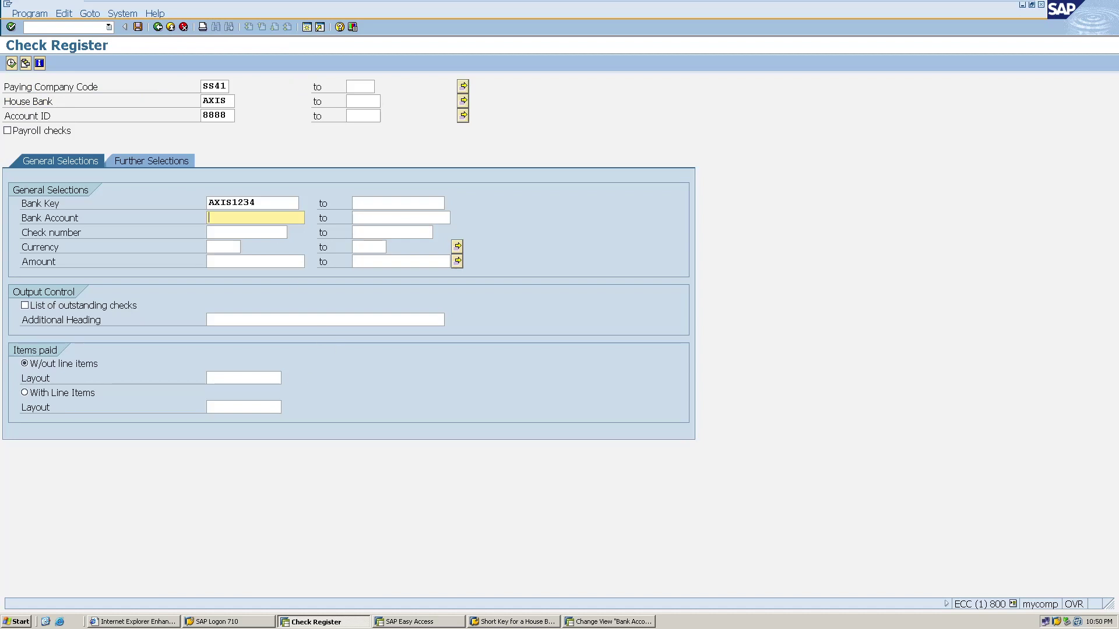
- Paste the bank account, filter check 100218, INR, amount 15000, run the register, then return with /N
key(ctrl+v)
click(209, 232)
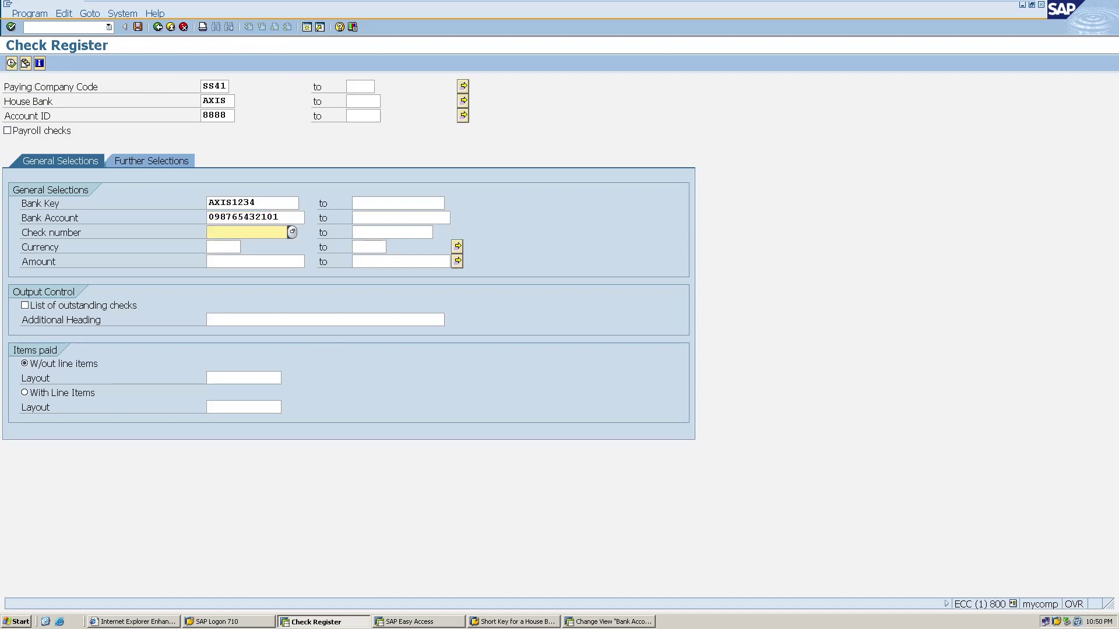
text(100218)
click(211, 246)
text(INR)
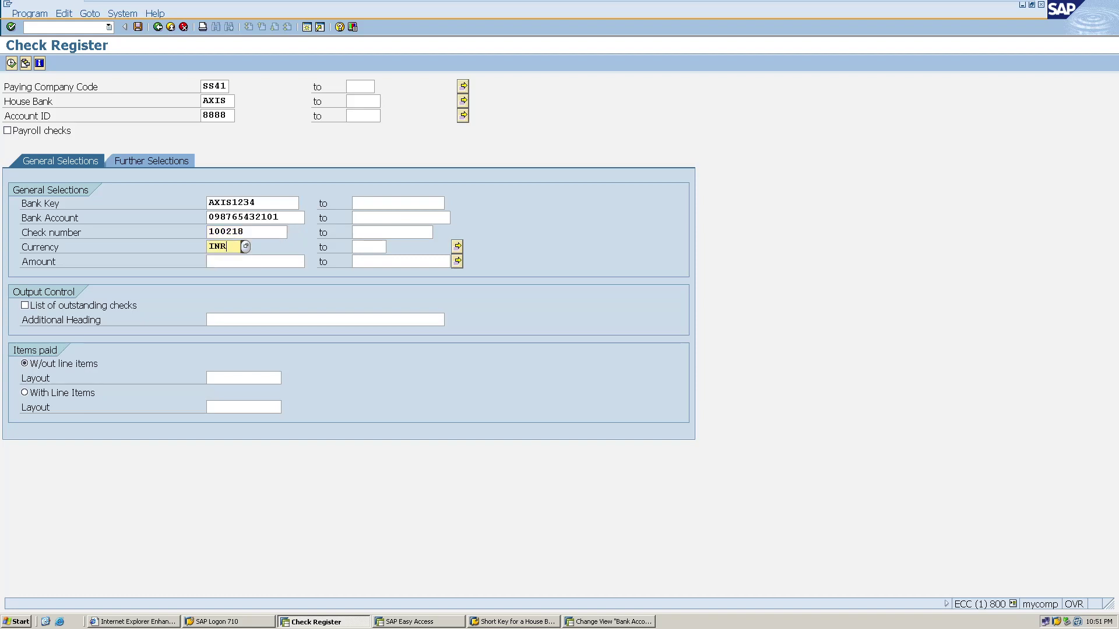
click(300, 261)
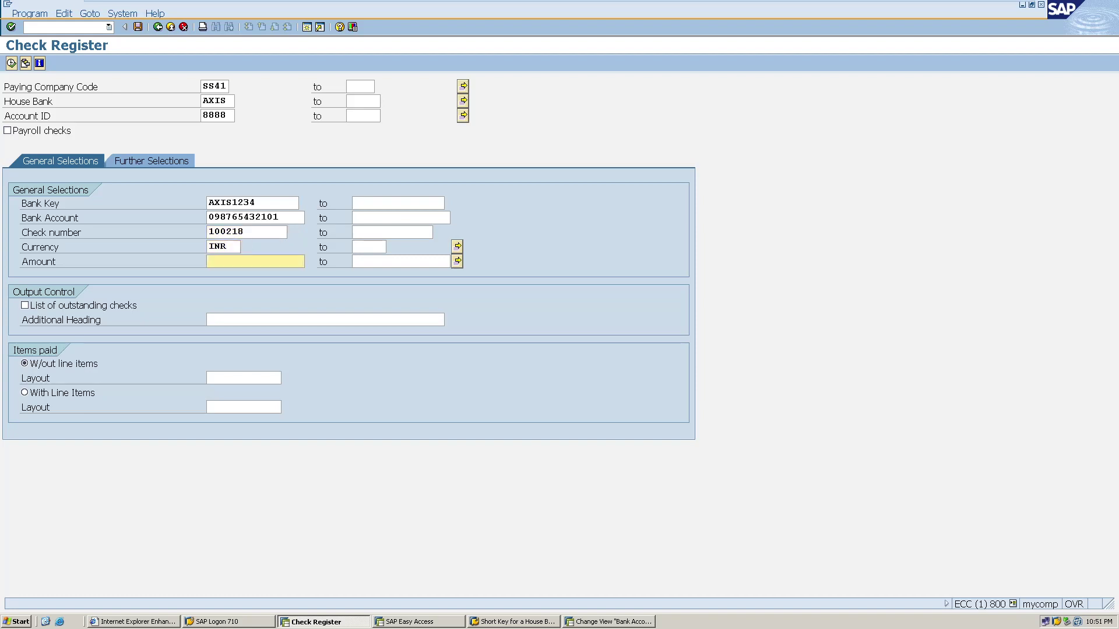
text(15000)
click(11, 63)
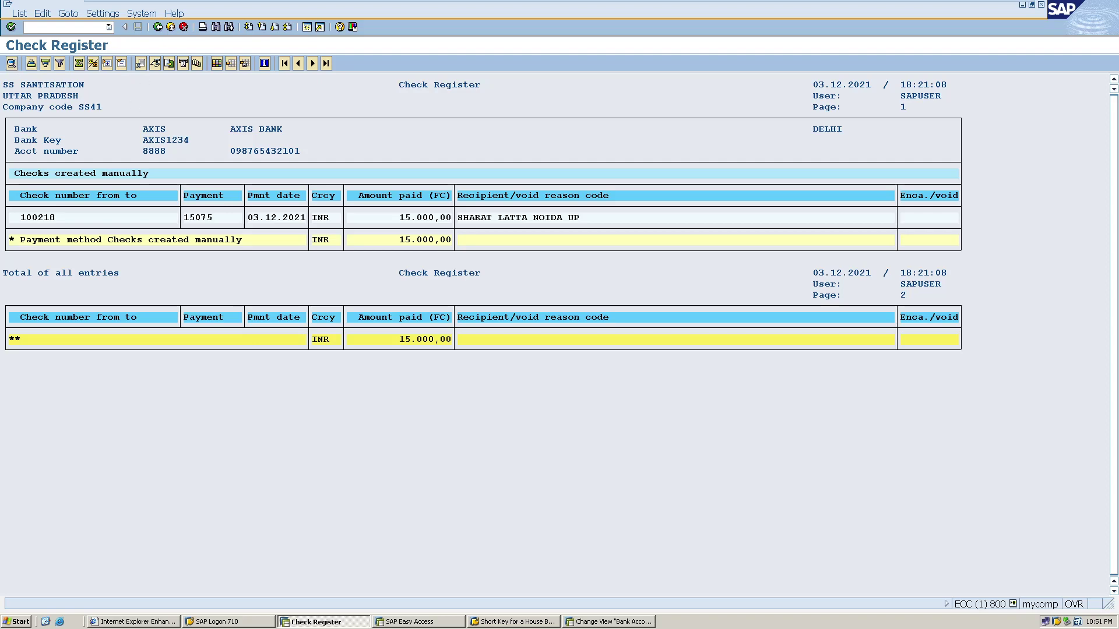
text(/N)
key(Return)
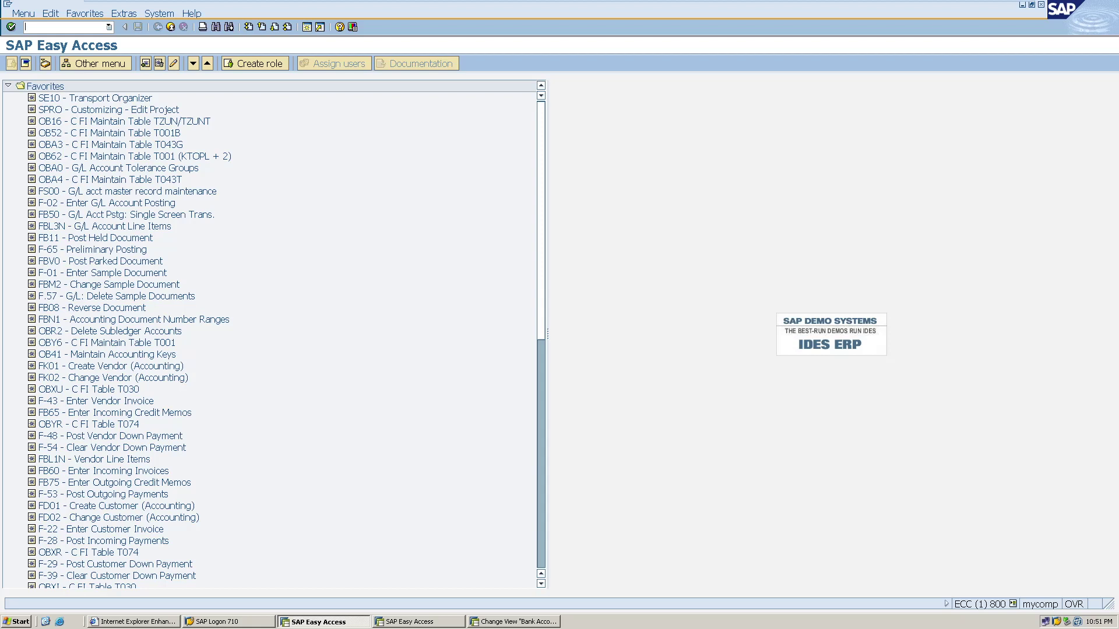
- Run the Check Register (FCHN) for company code SS41, house bank AXIS, account 8888
text(FCHN)
key(Return)
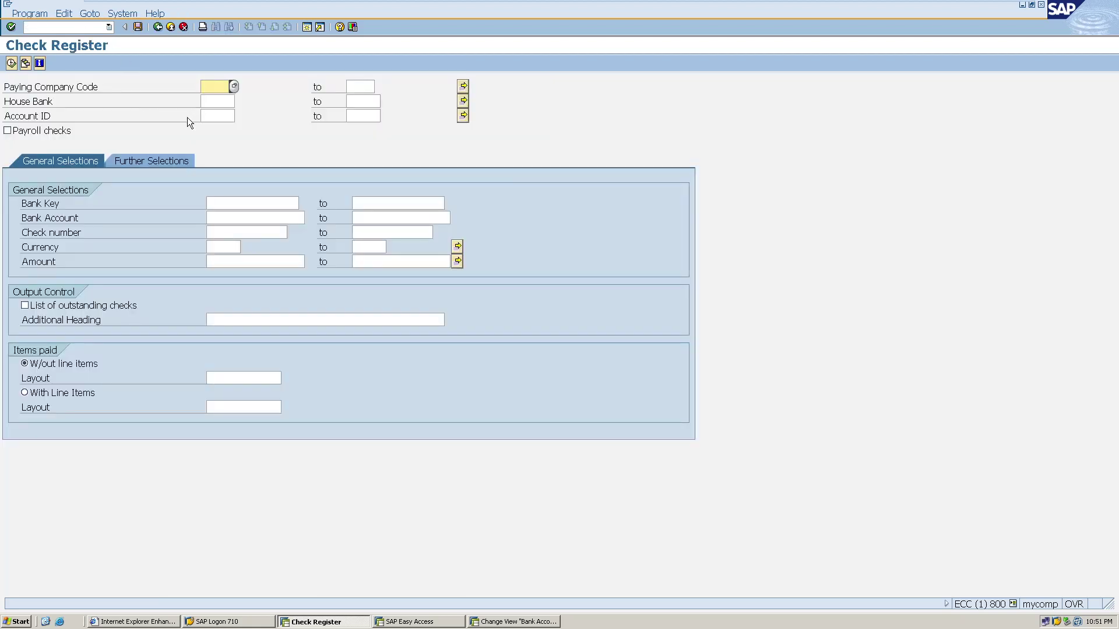
click(233, 88)
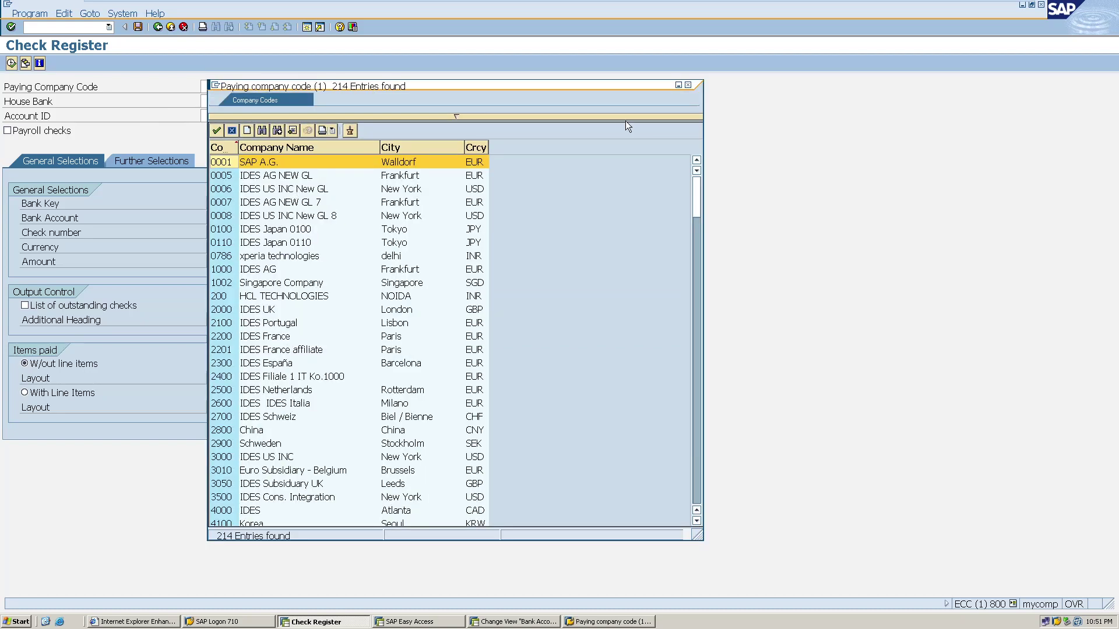
click(688, 85)
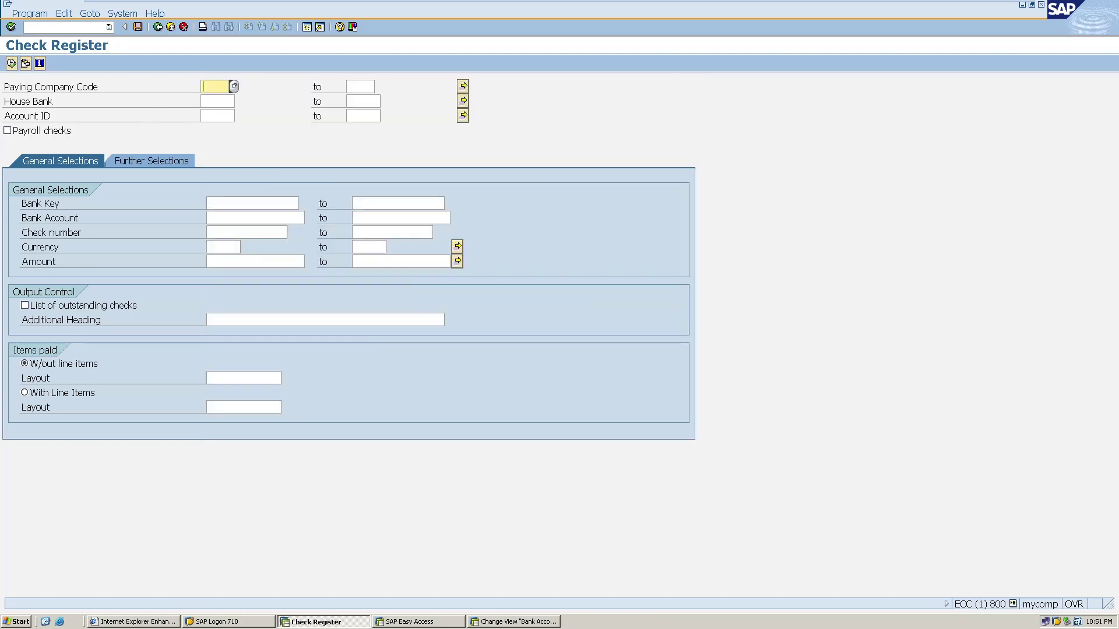
text(SS41)
click(217, 101)
text(AX)
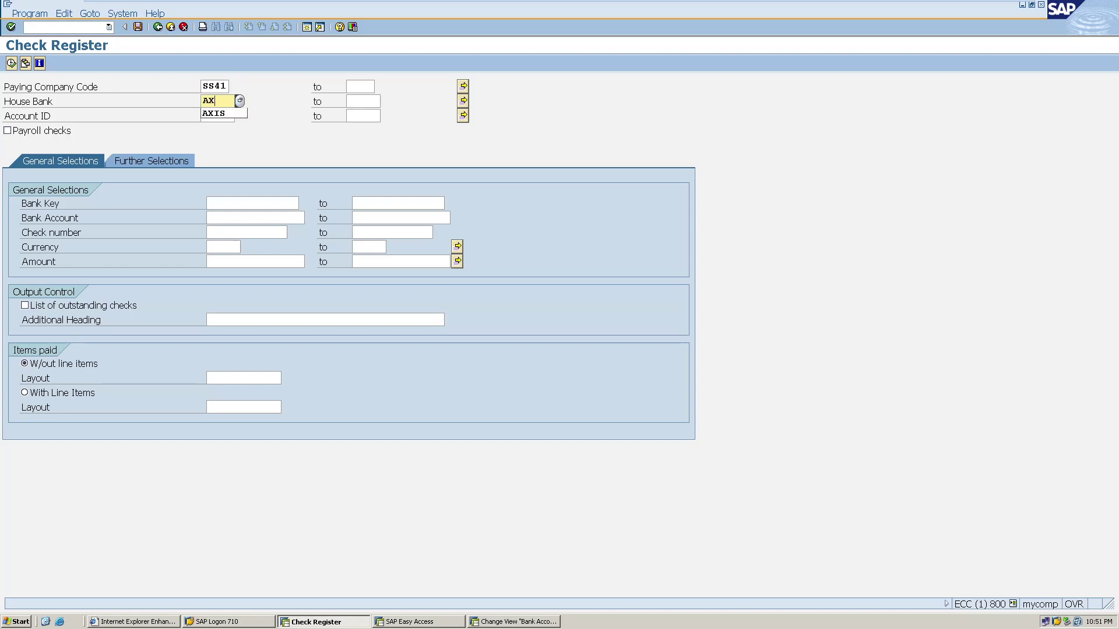
key(Down)
key(Return)
click(218, 115)
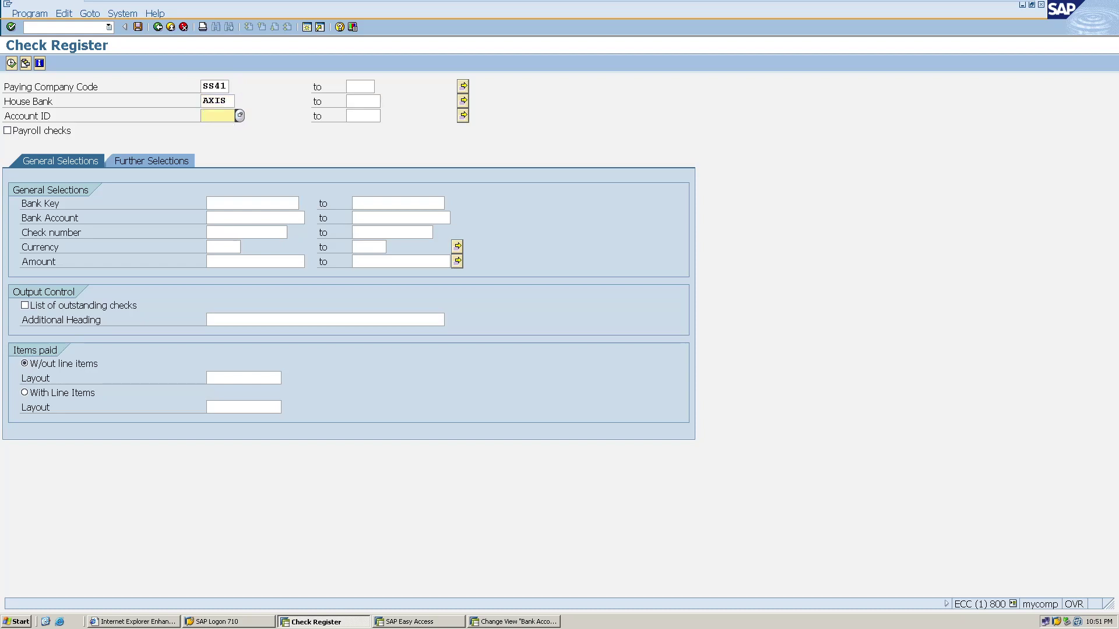
text(88)
key(Down)
key(Return)
click(12, 63)
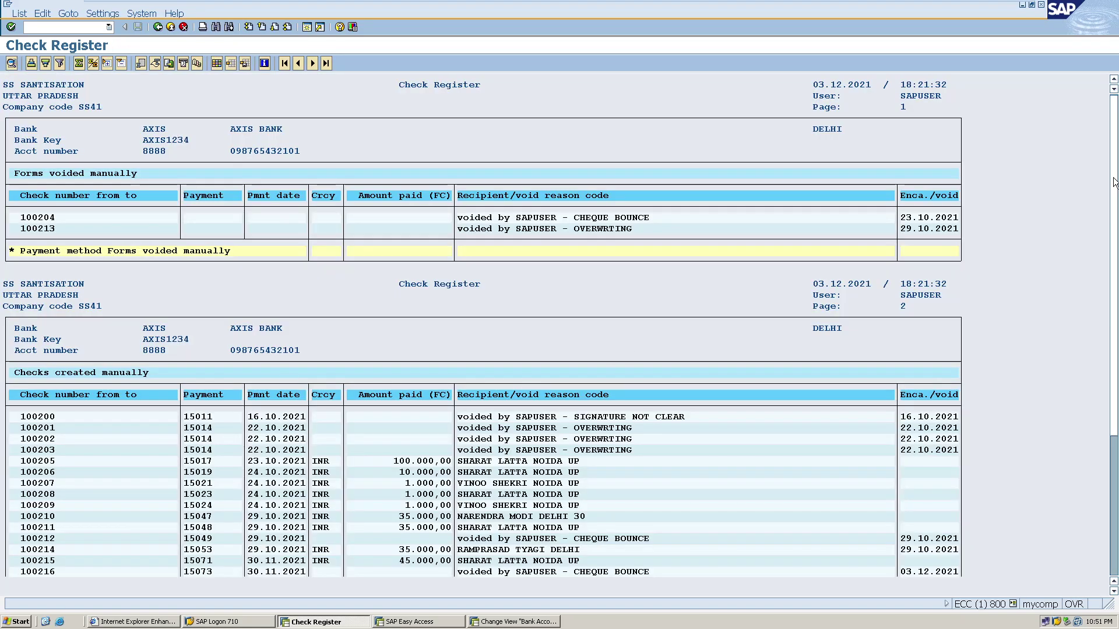
- Locate check 100218 with payment 15075 dated 03.12.2021 in the list, then return to the main menu
drag(1114, 177, 1111, 327)
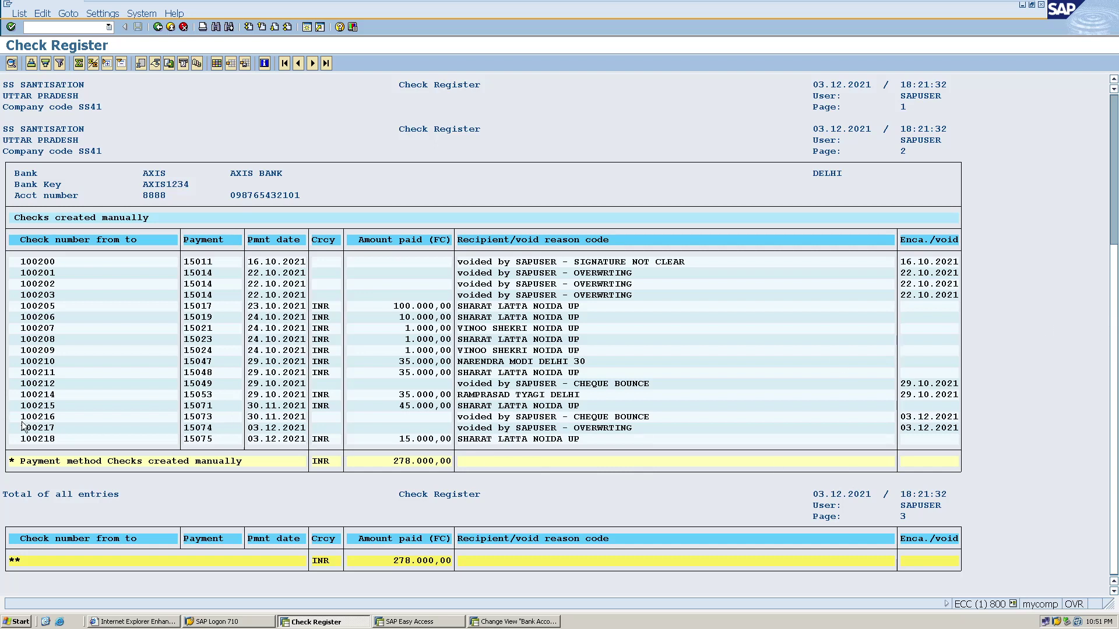
key(Left)
key(Left)
key(Left)
key(Left)
click(41, 440)
click(210, 440)
click(286, 439)
click(26, 27)
key(Return)
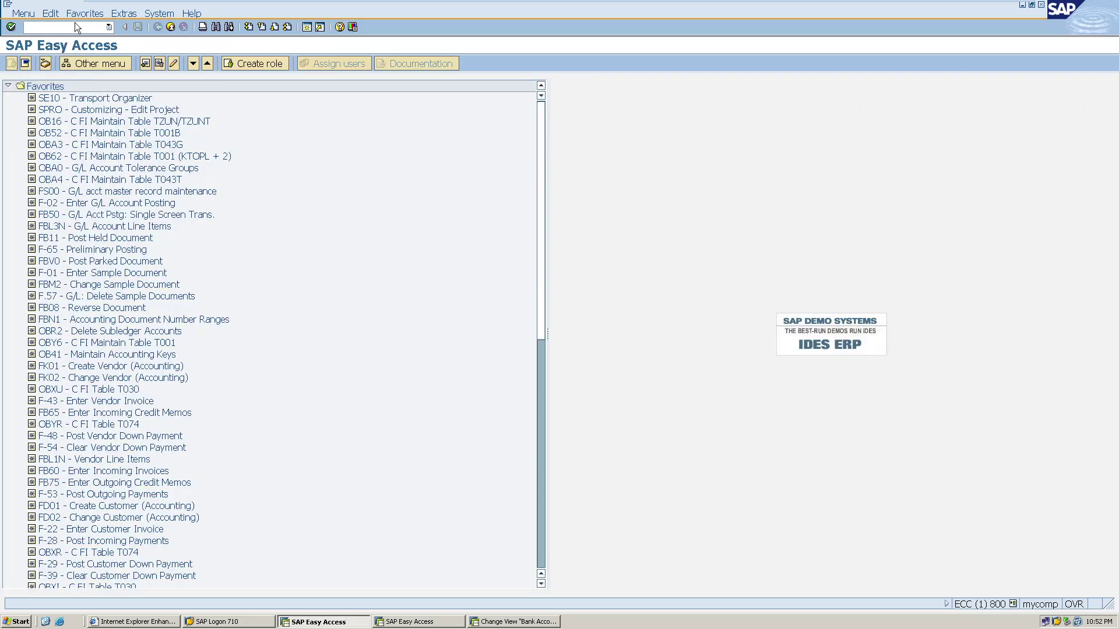
- Log off all SAP sessions with /NEX and reopen the ECC6.0 entry in SAP Logon
text(/NEX)
key(Return)
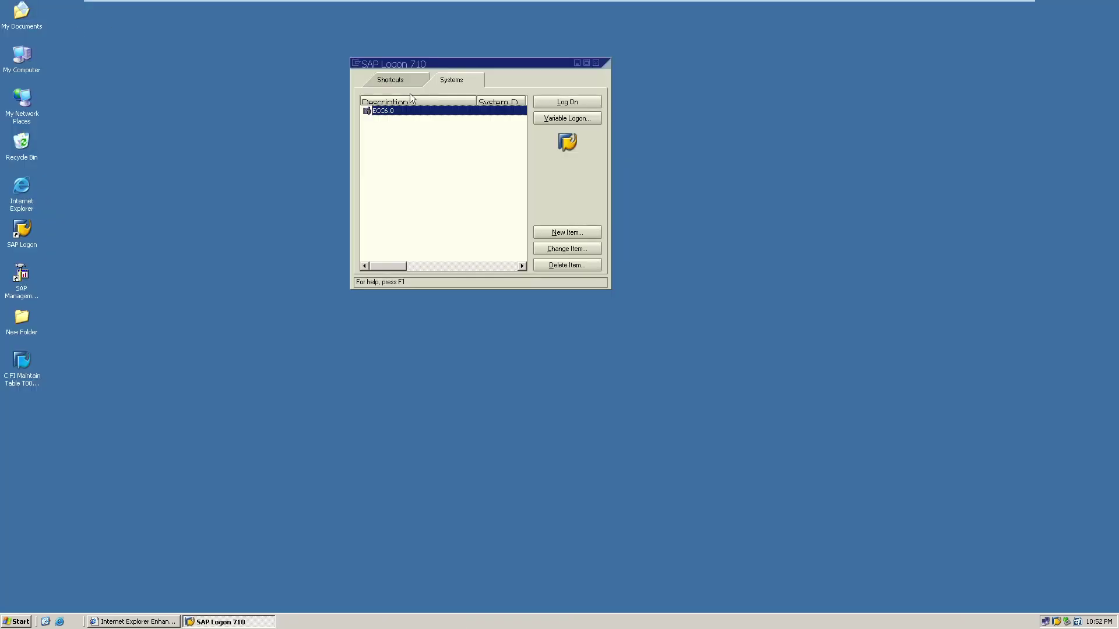
double_click(368, 109)
- Minimize the virtual machine and restore OBS Studio on the host desktop
mouse_move(927, 4)
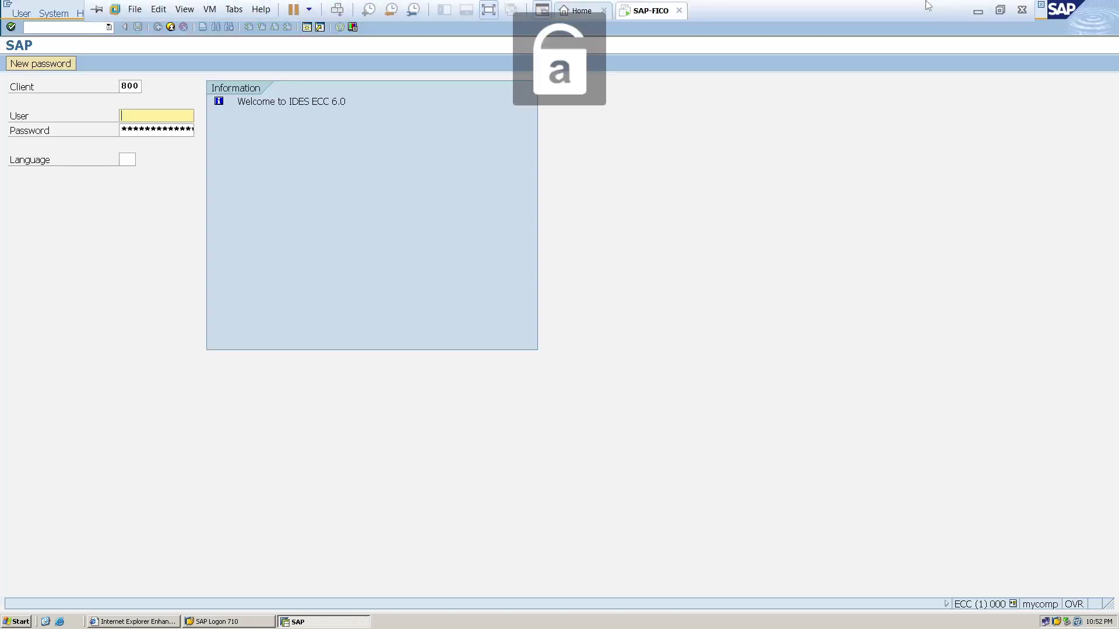
click(978, 14)
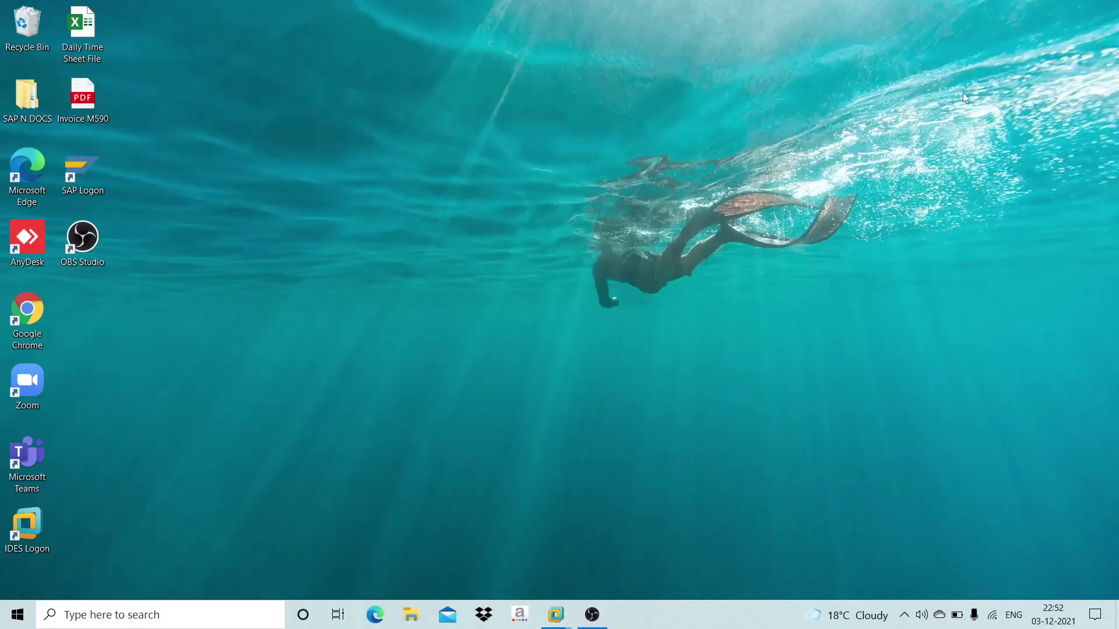
click(592, 615)
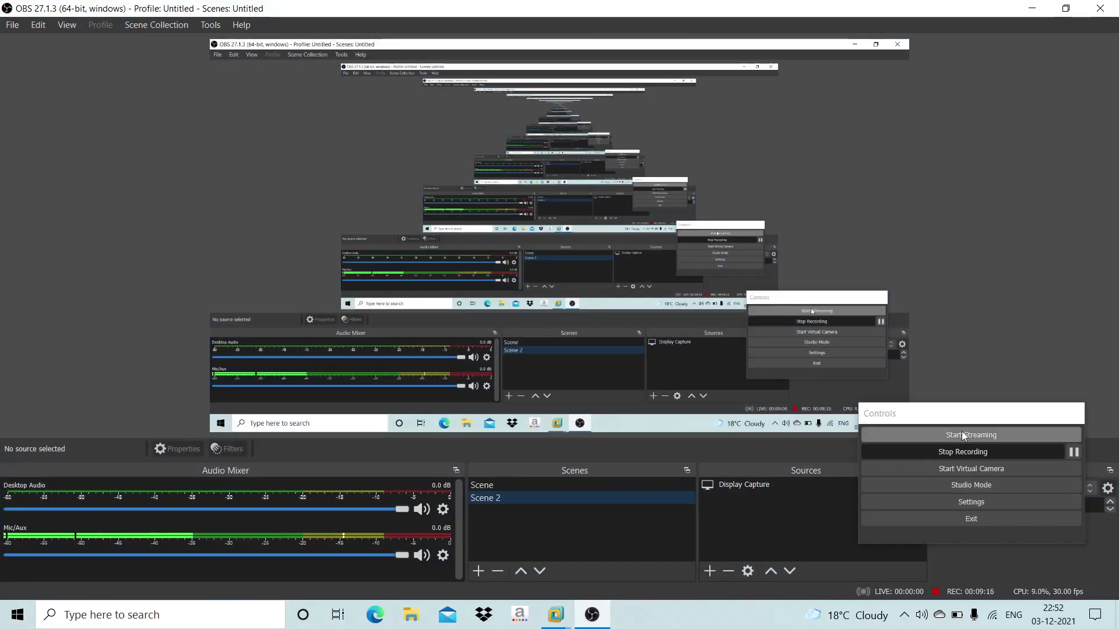